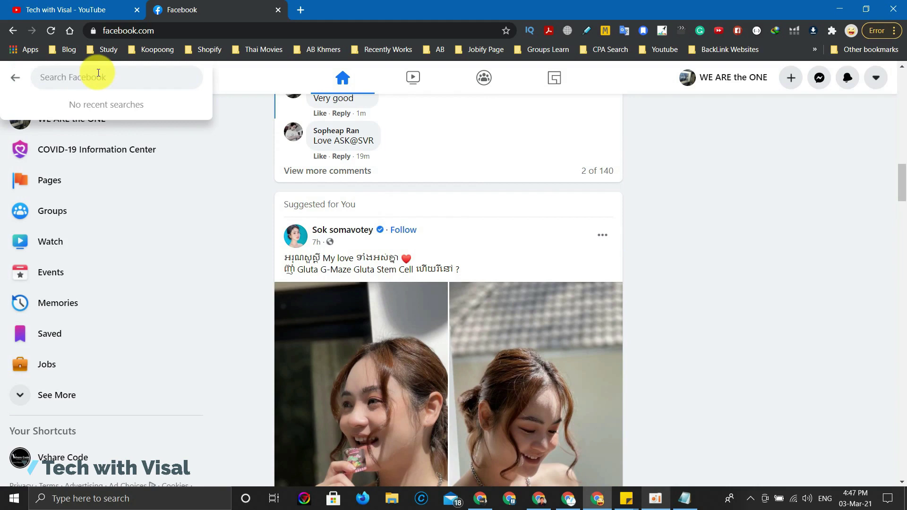
Step: Search Facebook for "Tech with visal" and look through the latest posts and videos in the results
text(Tech with visal)
key(Return)
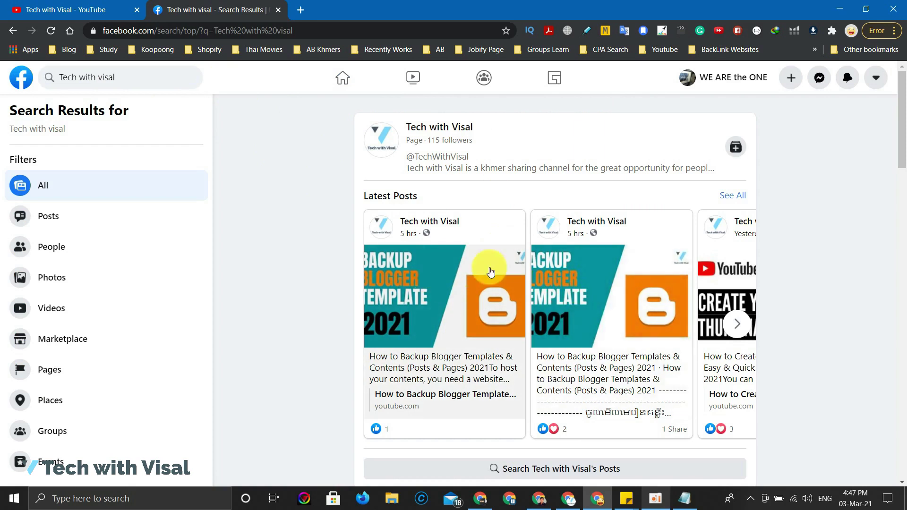
click(737, 324)
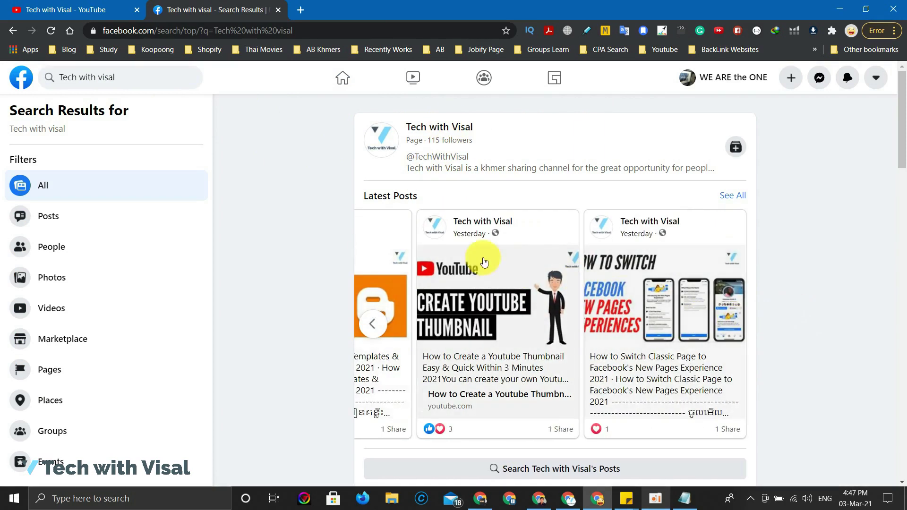
scroll(537, 236, down, 5)
scroll(540, 238, down, 3)
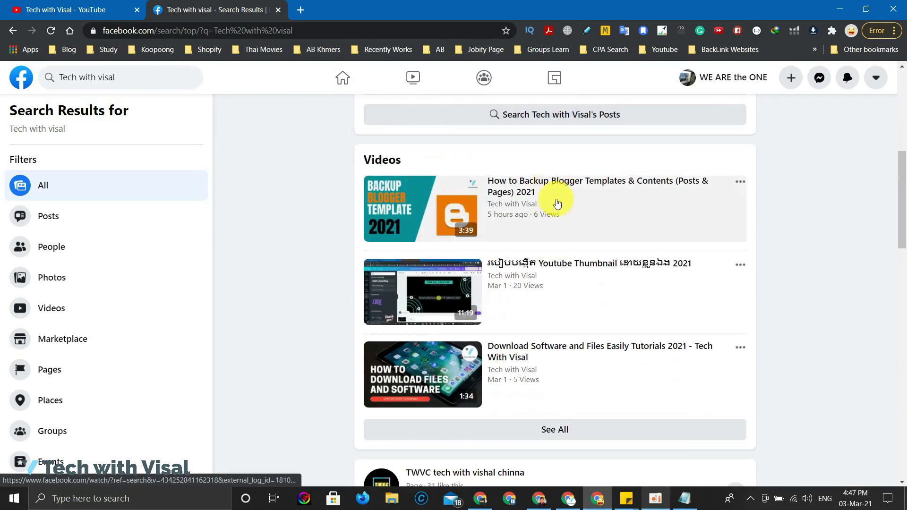
scroll(522, 235, down, 4)
scroll(544, 213, up, 2)
scroll(545, 213, up, 7)
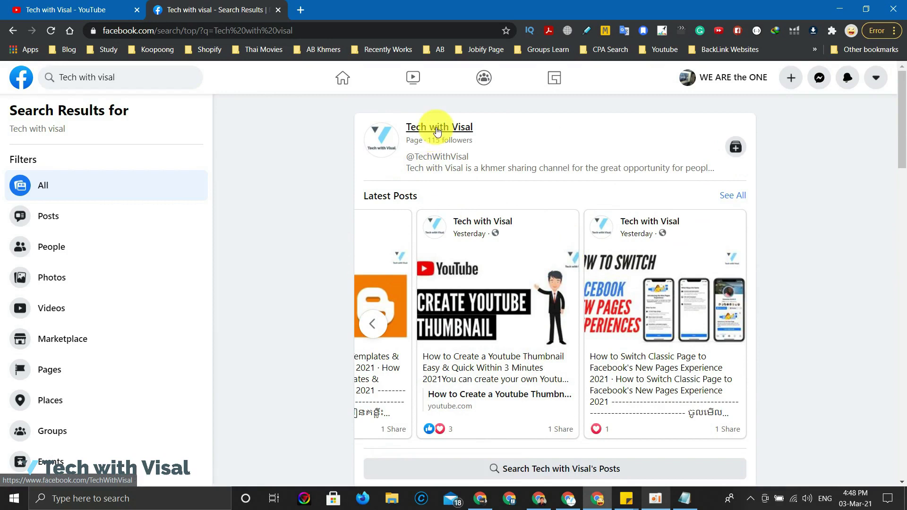
Step: Open the Tech with Visal page from the search results and follow it
click(436, 130)
scroll(500, 142, down, 2)
scroll(377, 129, up, 2)
scroll(405, 166, down, 2)
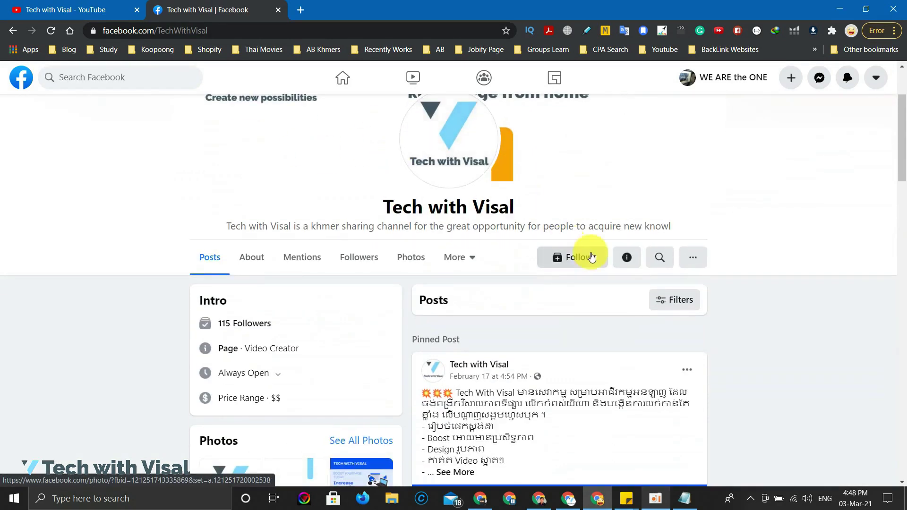
click(590, 257)
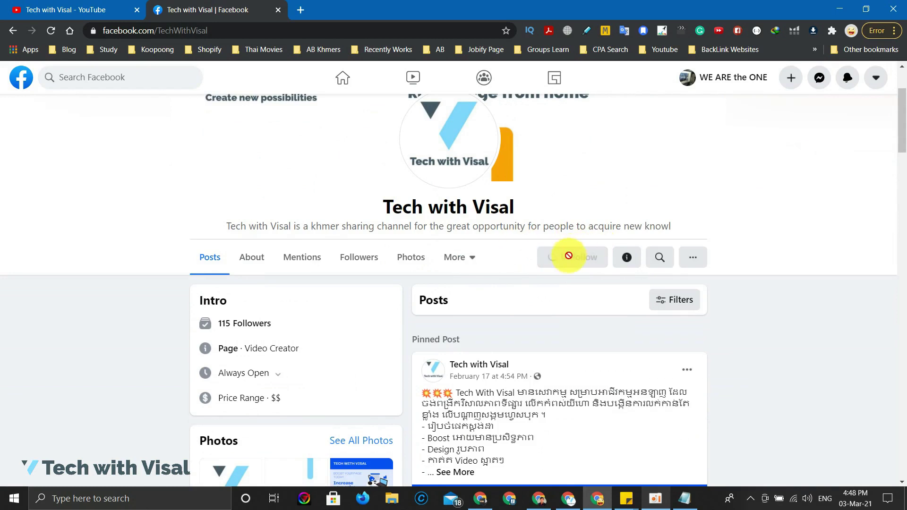
Step: Look through the Tech with Visal page's posts, intro and list of additional sections
scroll(539, 270, up, 2)
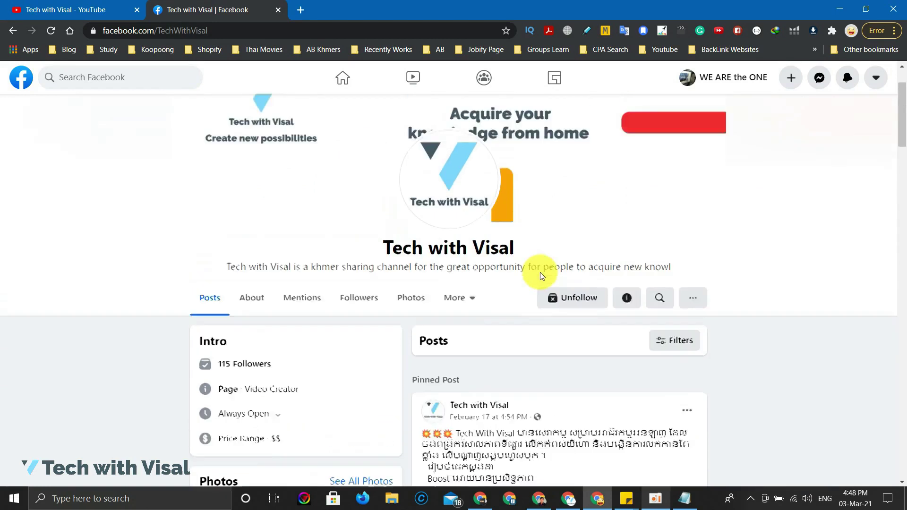
scroll(400, 172, down, 4)
scroll(558, 236, down, 10)
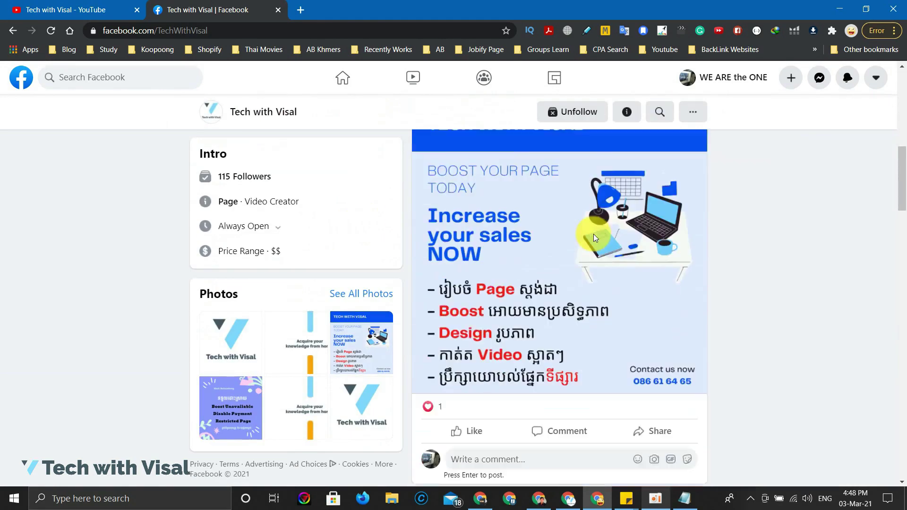
scroll(564, 236, down, 4)
scroll(563, 236, down, 7)
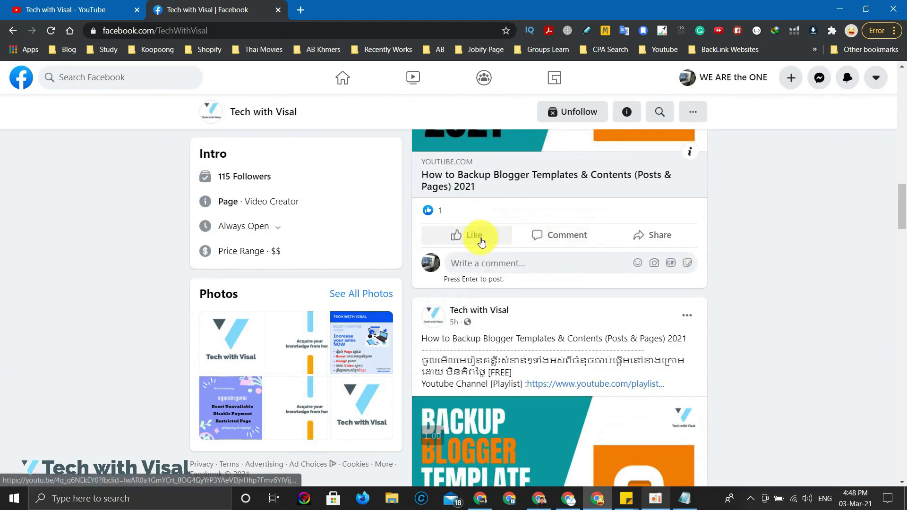
scroll(560, 259, up, 2)
scroll(492, 273, down, 2)
scroll(565, 251, up, 5)
scroll(565, 251, up, 2)
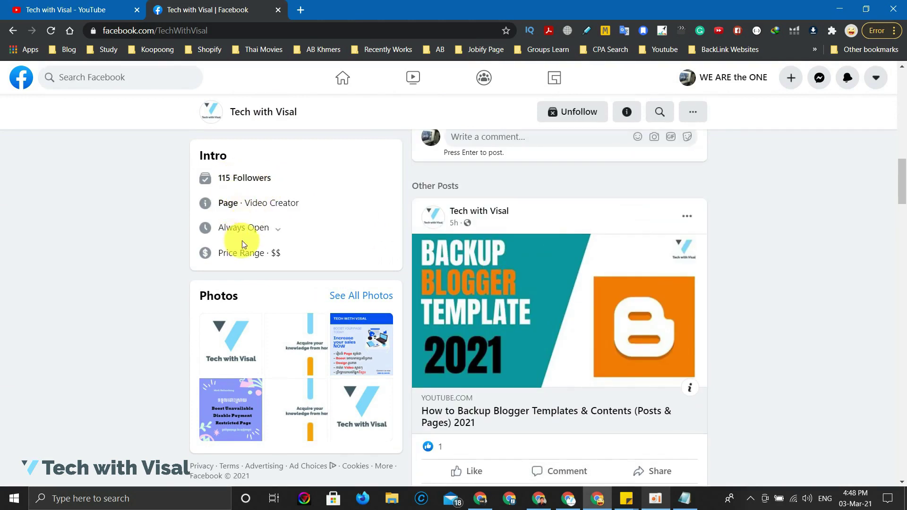
scroll(243, 244, down, 2)
scroll(458, 264, up, 12)
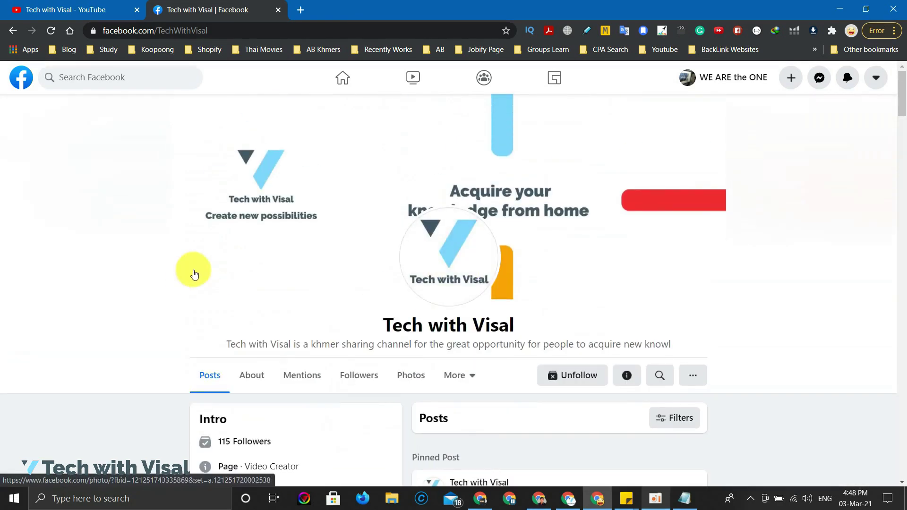
scroll(283, 263, down, 3)
click(470, 258)
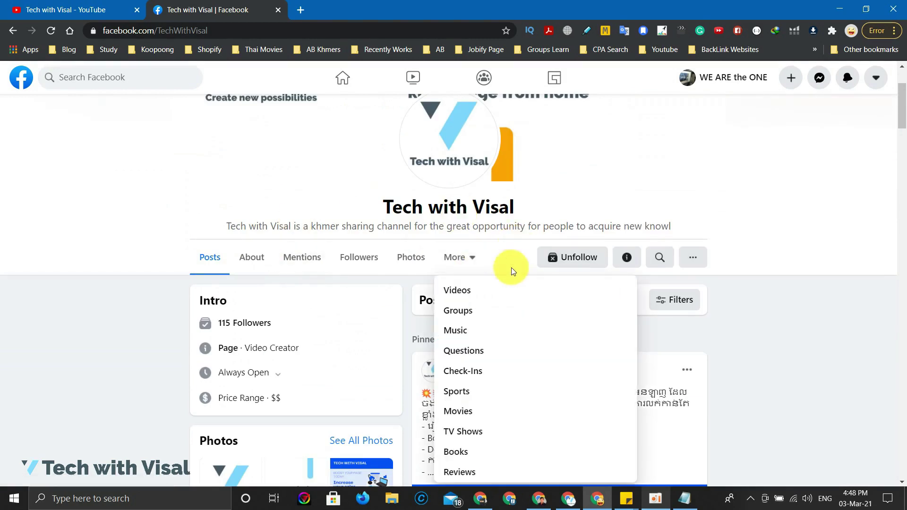
click(714, 364)
Step: Like the page's video post titled "How to Backup Blogger Templates & Contents (Posts & Pages) 2021"
scroll(773, 275, down, 5)
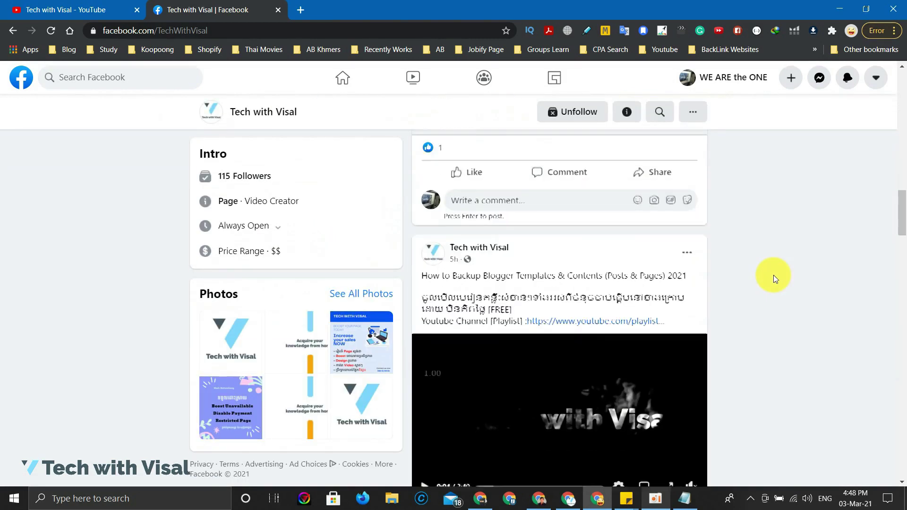
scroll(774, 256, down, 5)
scroll(685, 251, up, 2)
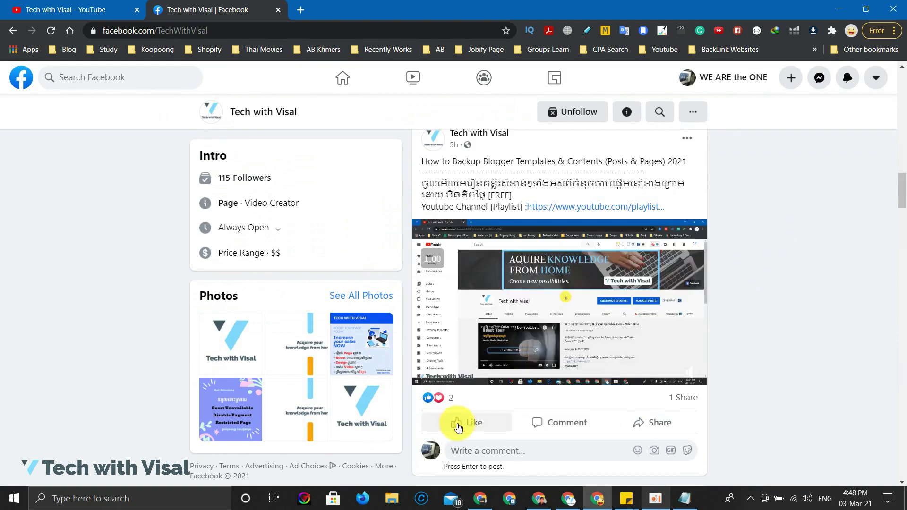
click(459, 424)
Step: Go to the WE ARE the ONE page's own profile and look over its posts and intro
scroll(565, 252, up, 3)
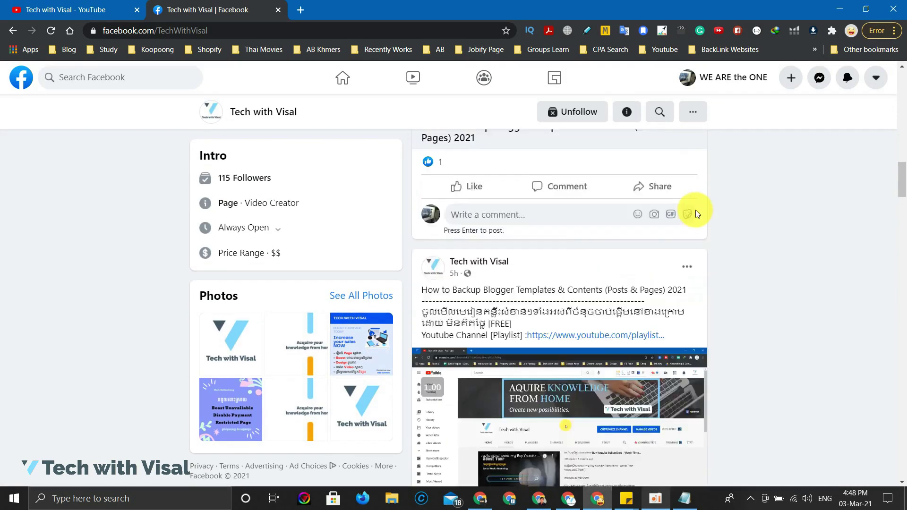
scroll(696, 210, up, 1)
click(722, 79)
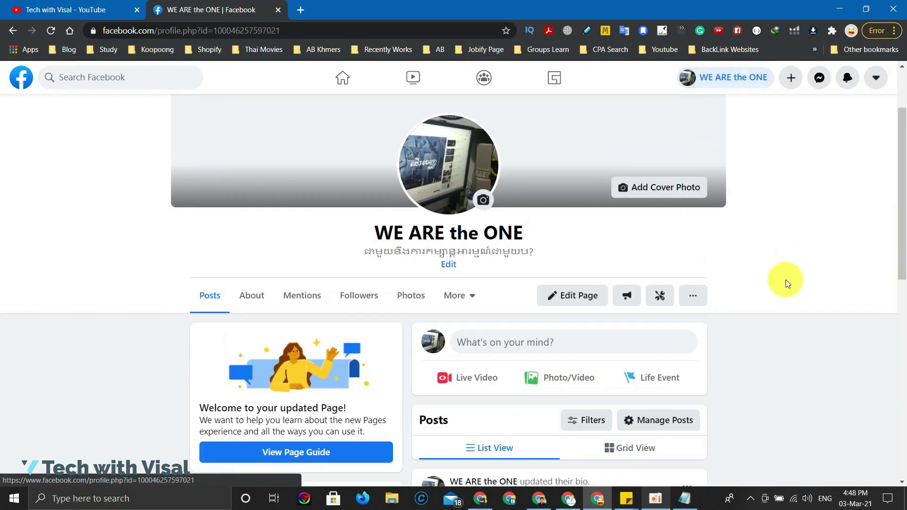
scroll(747, 260, down, 2)
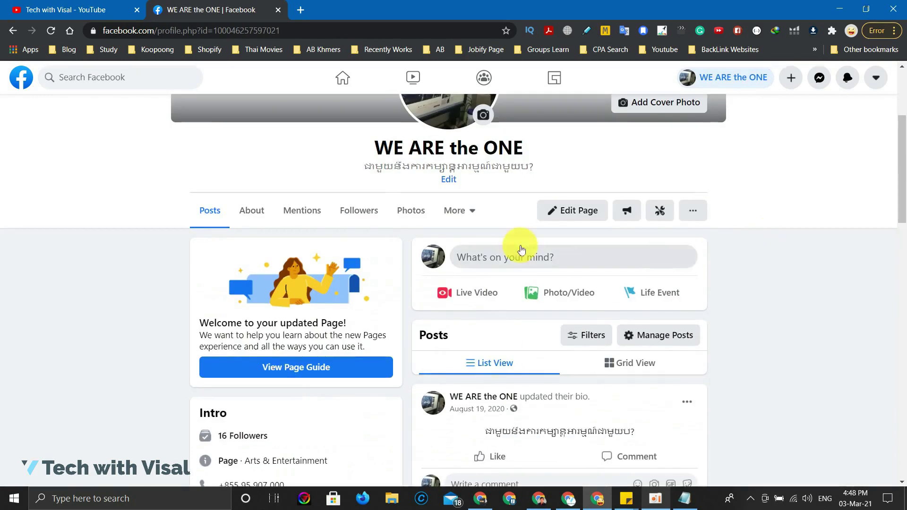
scroll(98, 200, down, 1)
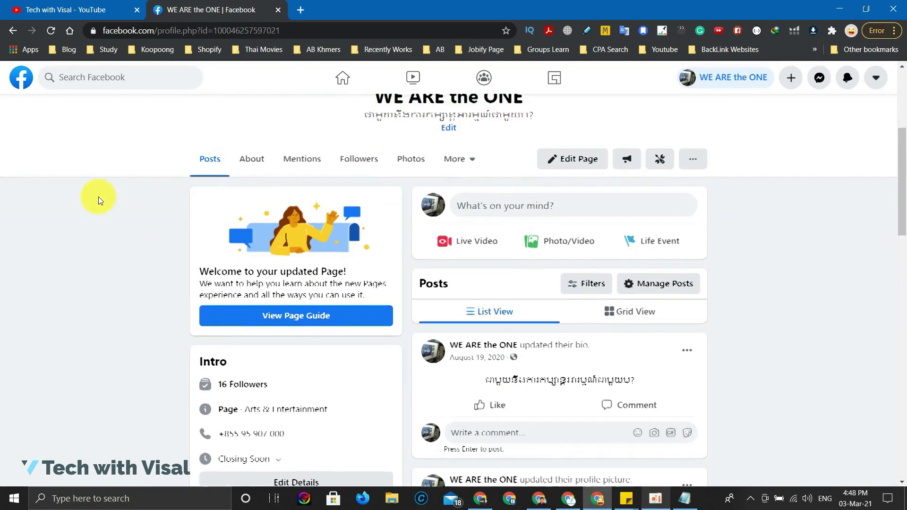
scroll(98, 200, up, 1)
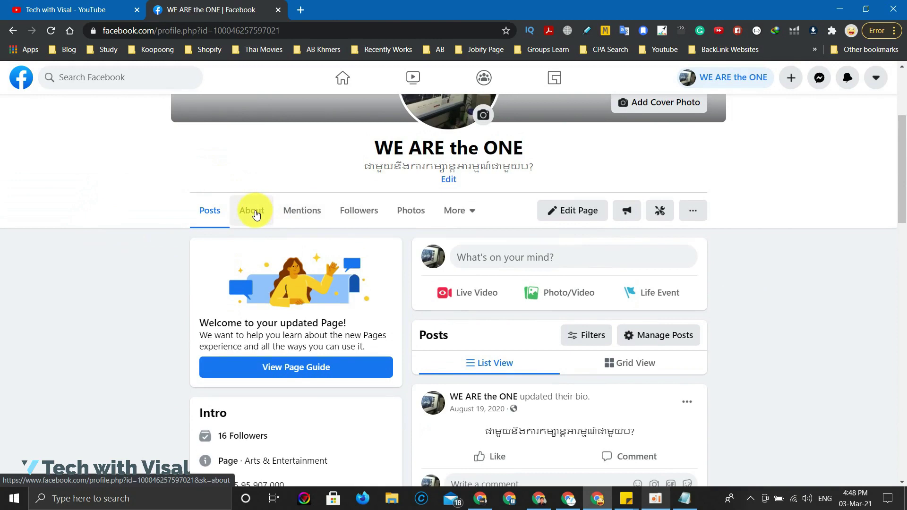
Step: Start a new workplace entry in the page's About information with "Tech With VIsal" as the company
click(255, 214)
scroll(379, 225, down, 2)
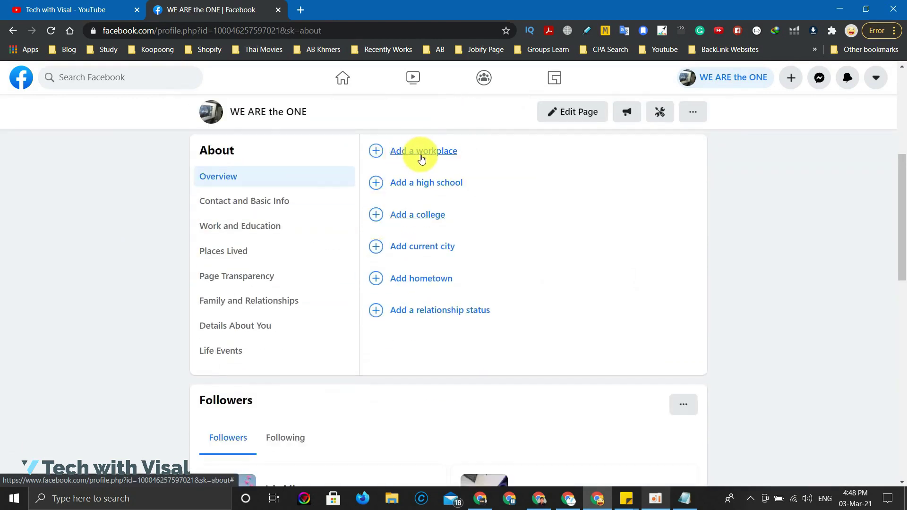
scroll(401, 161, up, 2)
click(423, 270)
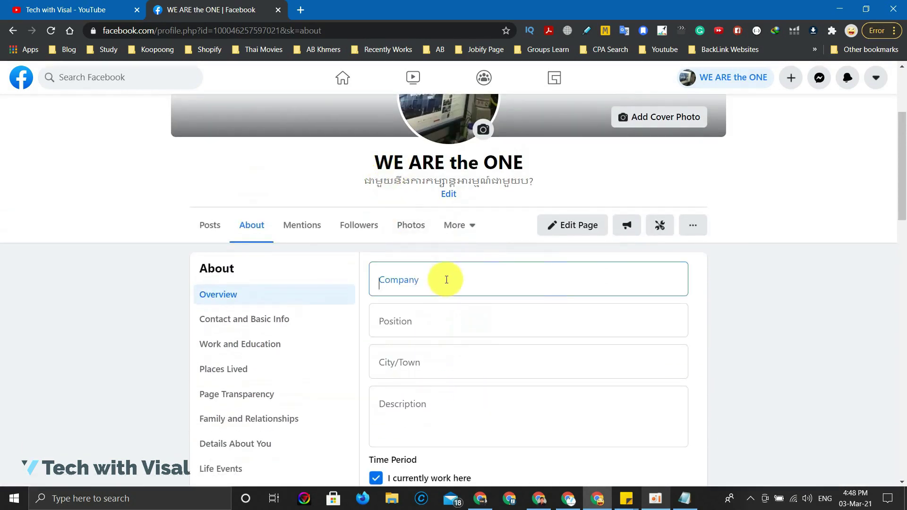
scroll(704, 288, down, 1)
key(Tab)
click(423, 224)
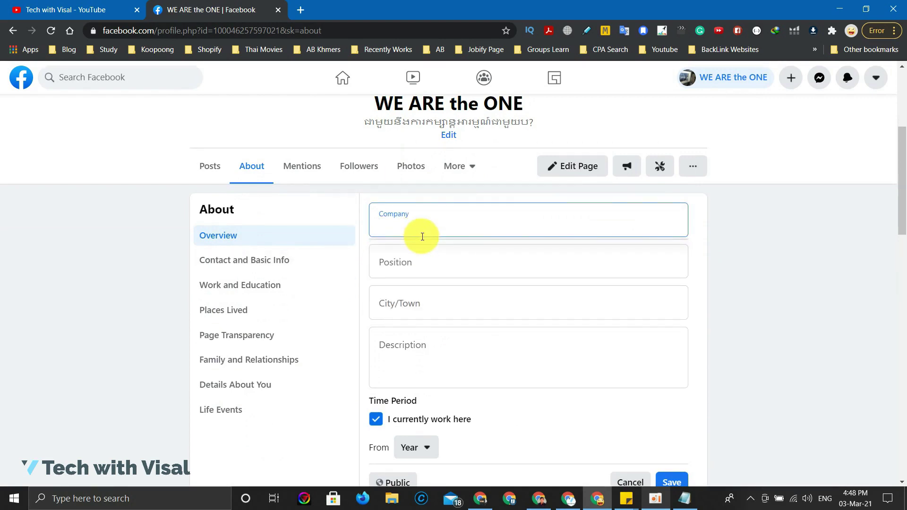
text(Tech )
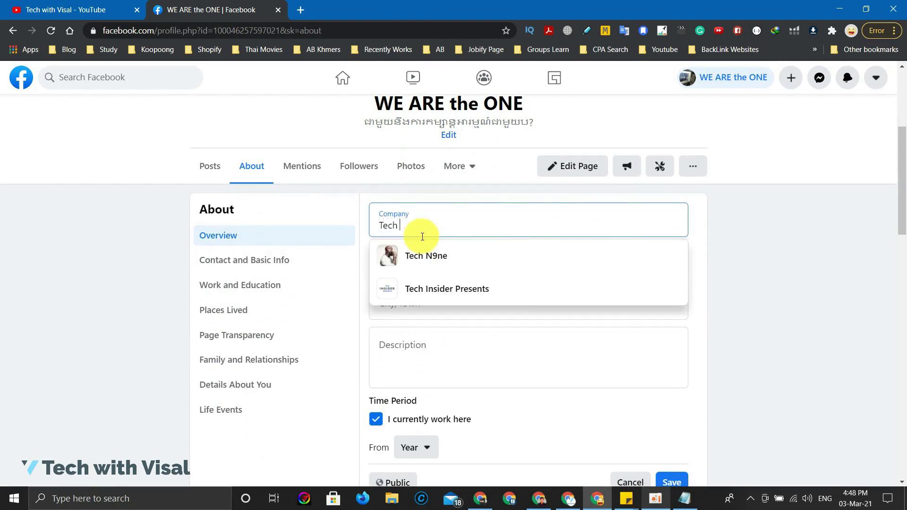
text(With Vis)
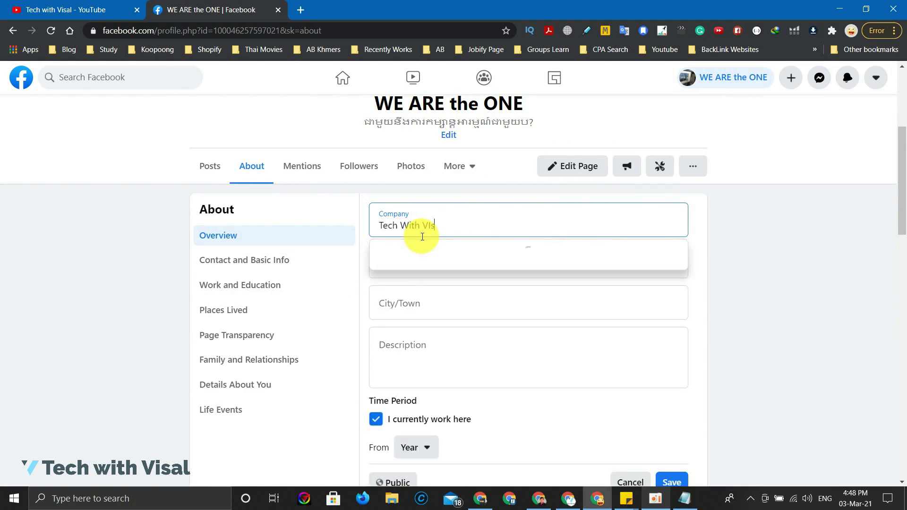
Step: Set the workplace's position to Marketer and its city to Phnom Penh
click(476, 263)
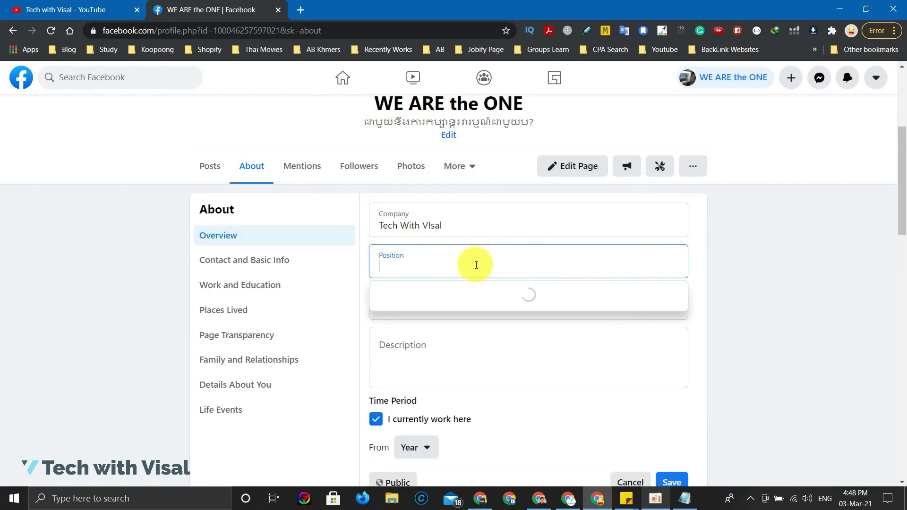
text(M)
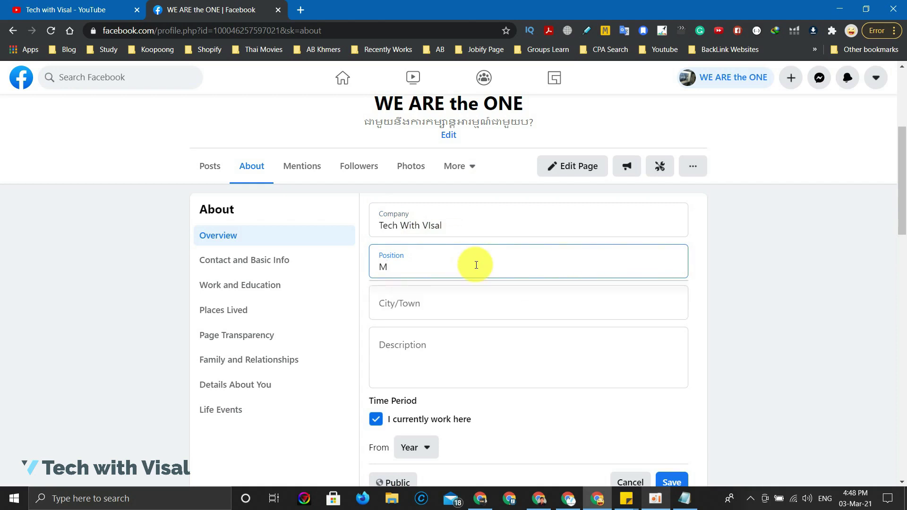
text(arketer)
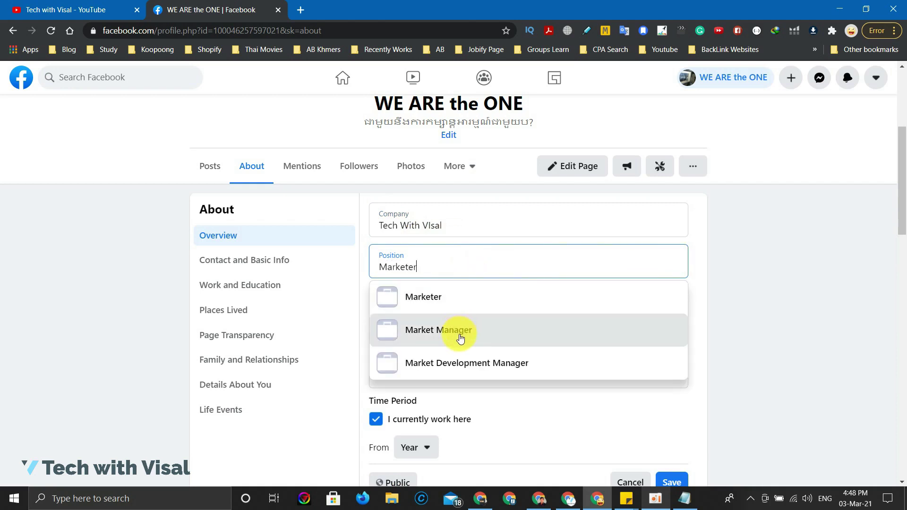
click(462, 307)
click(444, 309)
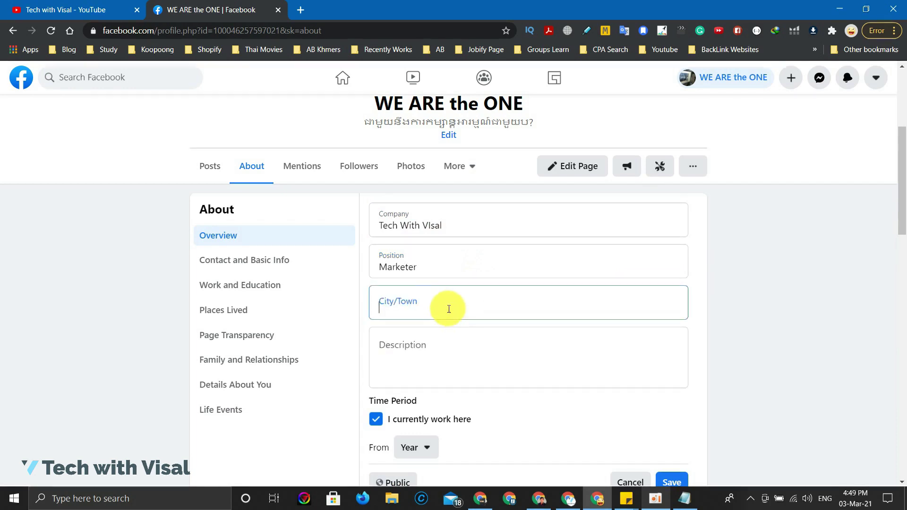
text(Phnom)
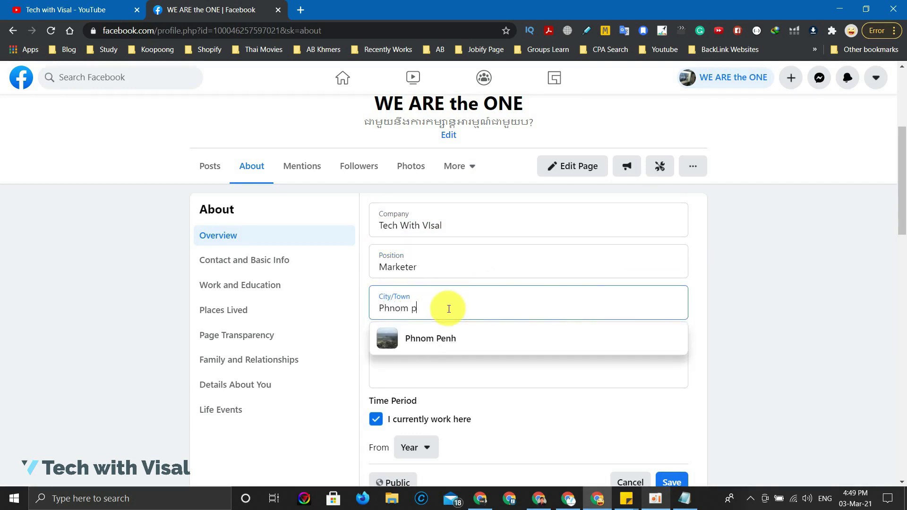
text( p)
click(442, 339)
Step: Enter the workplace description "I am an expert in digital marketing.", correcting the flagged preposition
scroll(454, 293, down, 3)
click(466, 249)
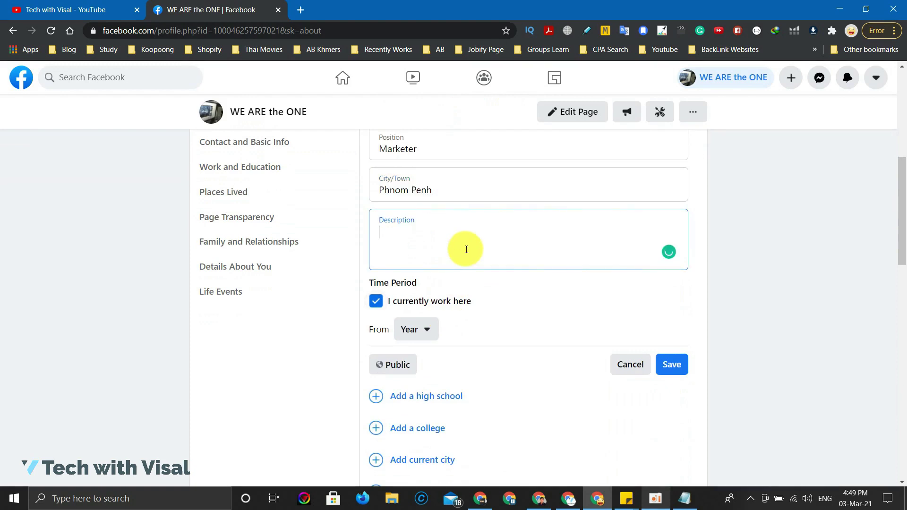
scroll(467, 249, up, 3)
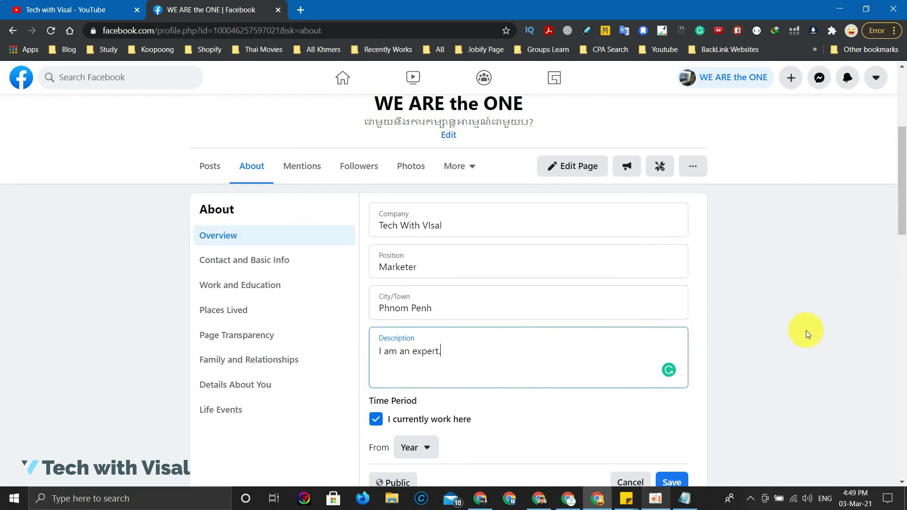
text(of digital marketing.)
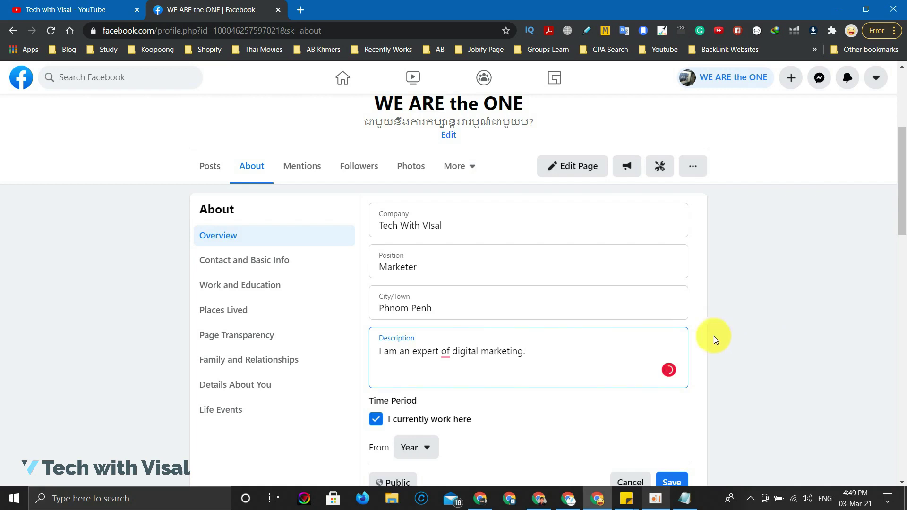
click(454, 352)
click(443, 378)
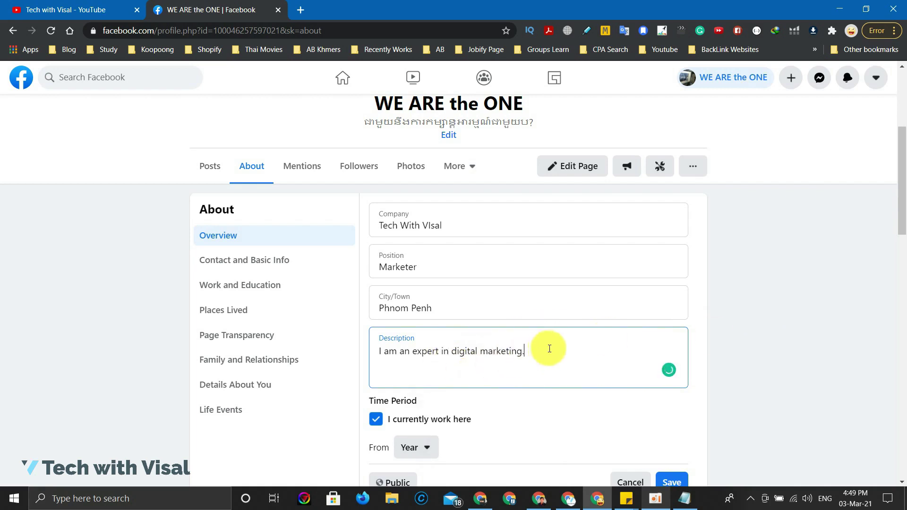
Step: Set the workplace's start year to 2021, leaving it marked as current, and save the entry
scroll(423, 288, down, 3)
scroll(424, 288, down, 1)
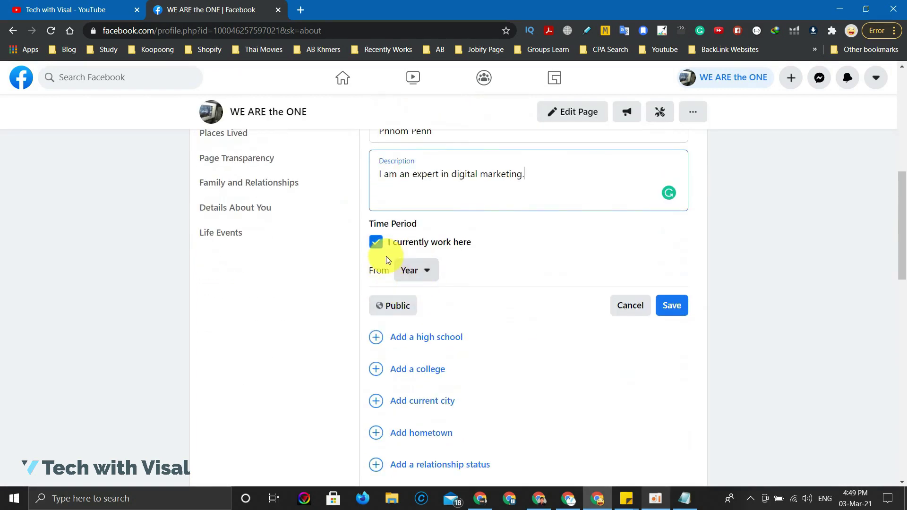
click(401, 276)
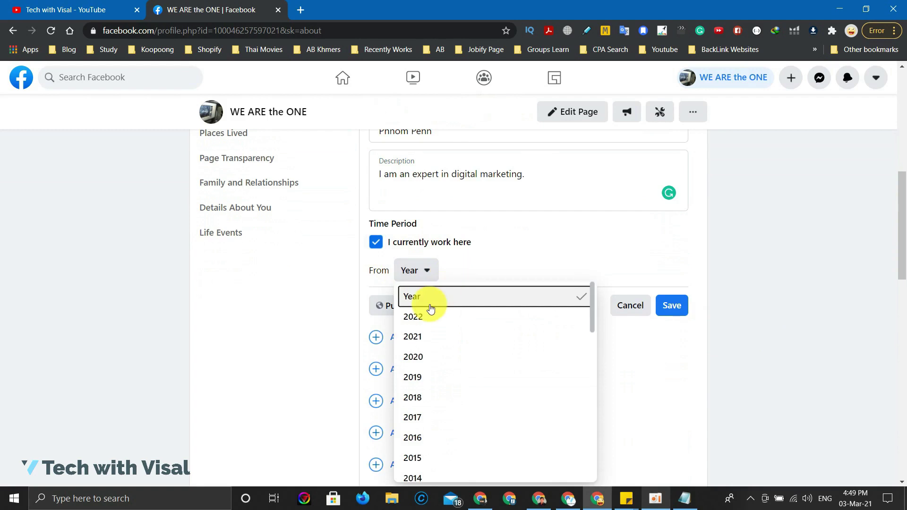
click(439, 340)
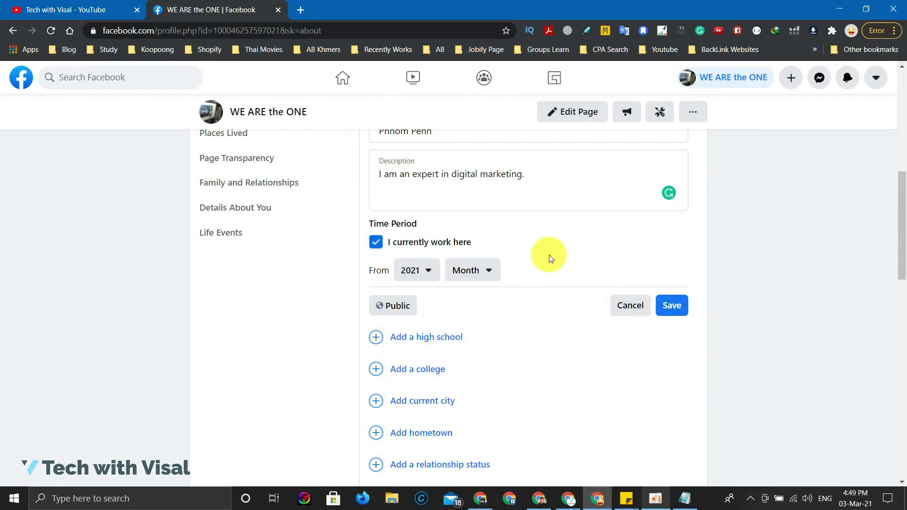
scroll(557, 268, down, 1)
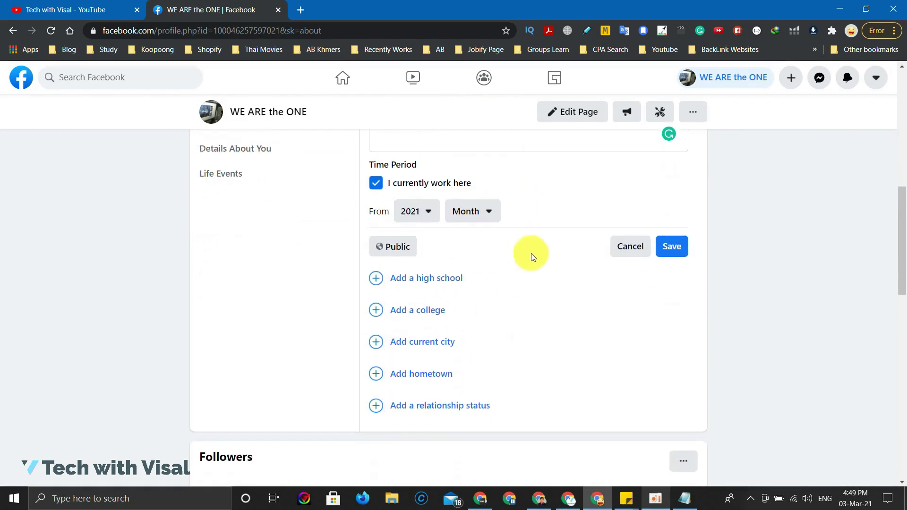
click(685, 256)
Step: Share the saved Tech With VIsal workplace as a post on News Feed
scroll(598, 224, up, 4)
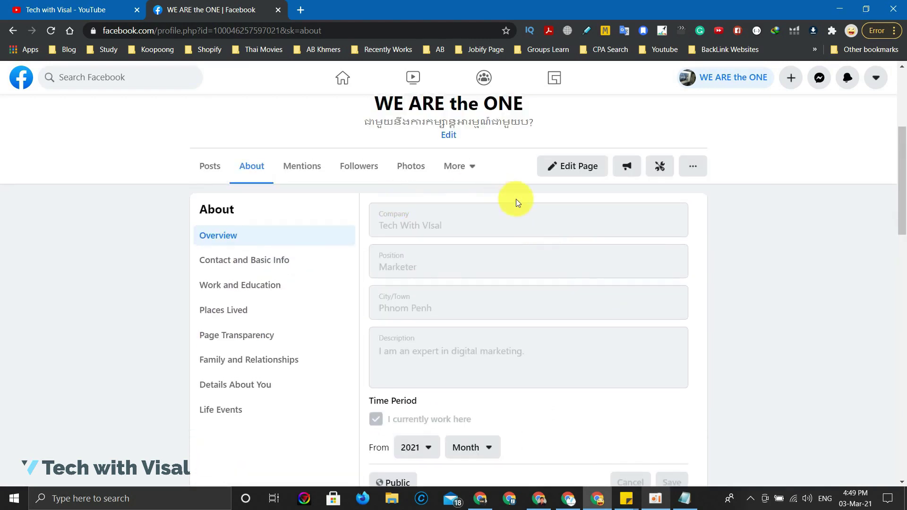
scroll(386, 198, down, 1)
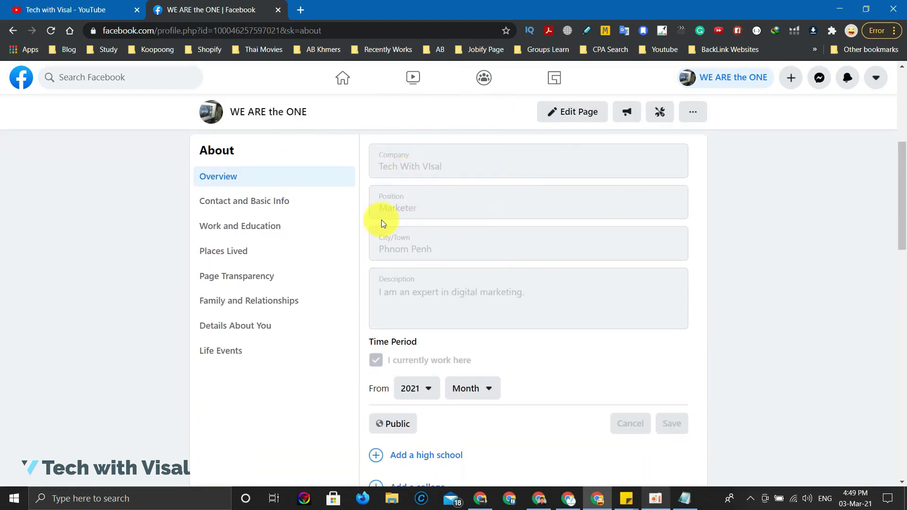
scroll(382, 223, up, 1)
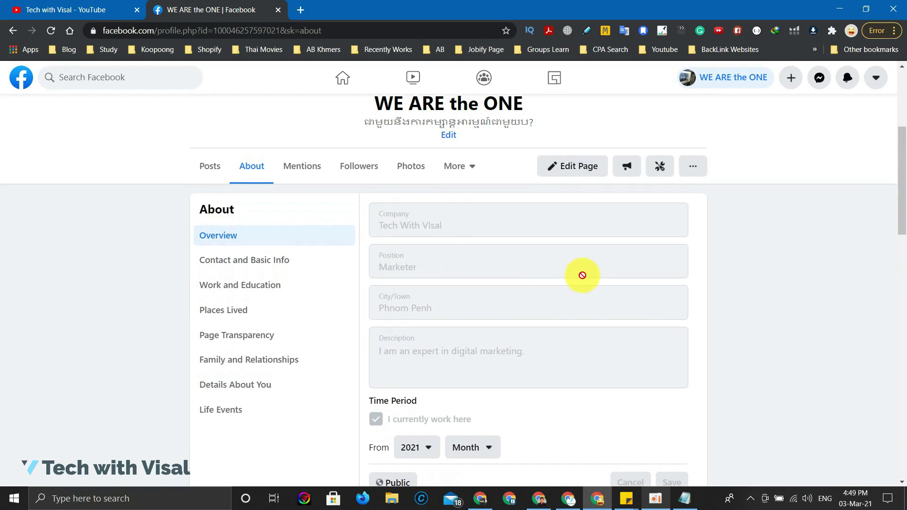
scroll(583, 275, down, 1)
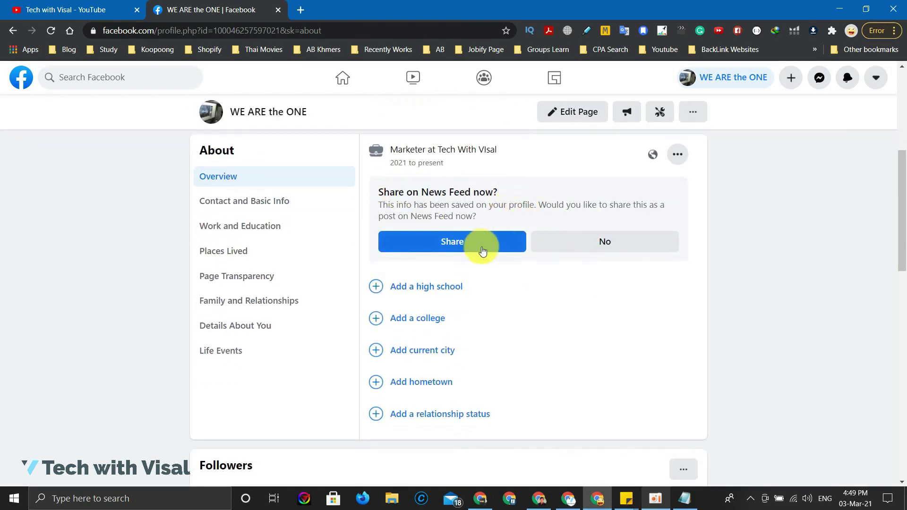
click(437, 241)
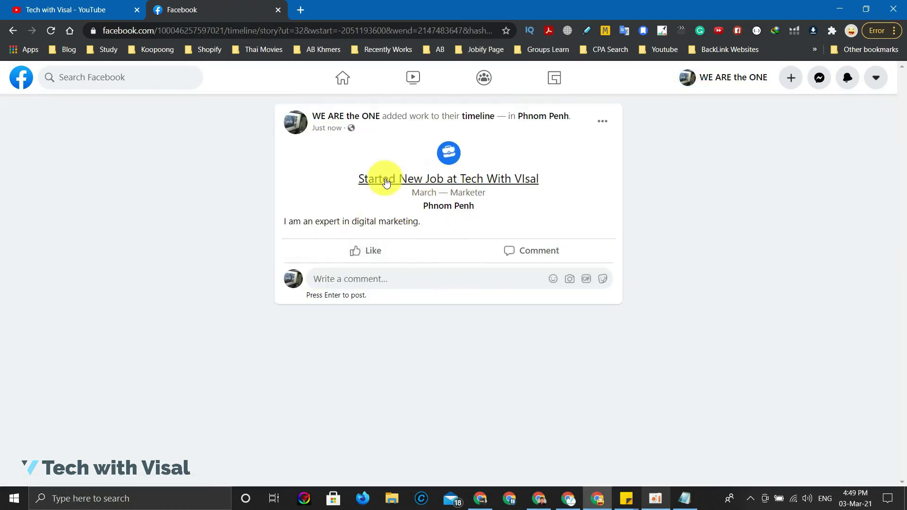
Step: Return from the shared job post to the WE ARE the ONE profile and look over its posts and intro
click(331, 116)
scroll(451, 213, down, 4)
scroll(451, 213, up, 2)
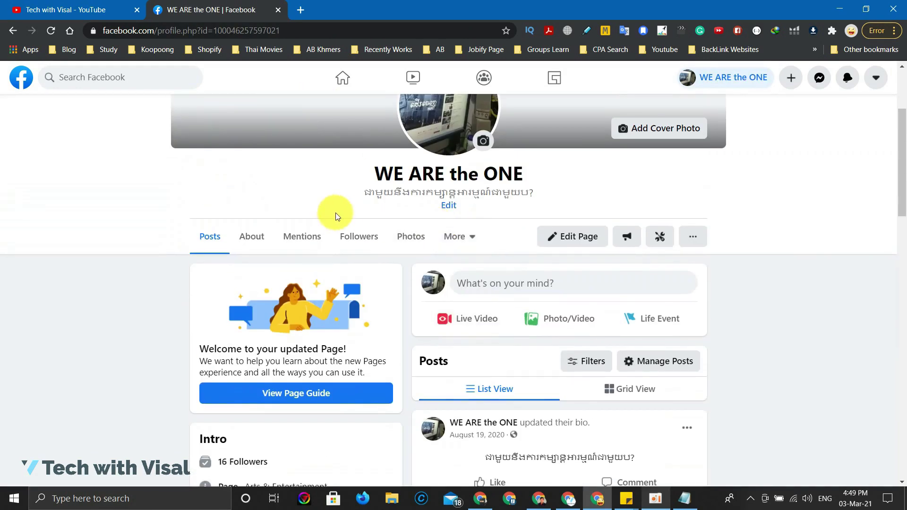
scroll(335, 212, down, 1)
scroll(226, 186, down, 1)
scroll(186, 185, up, 2)
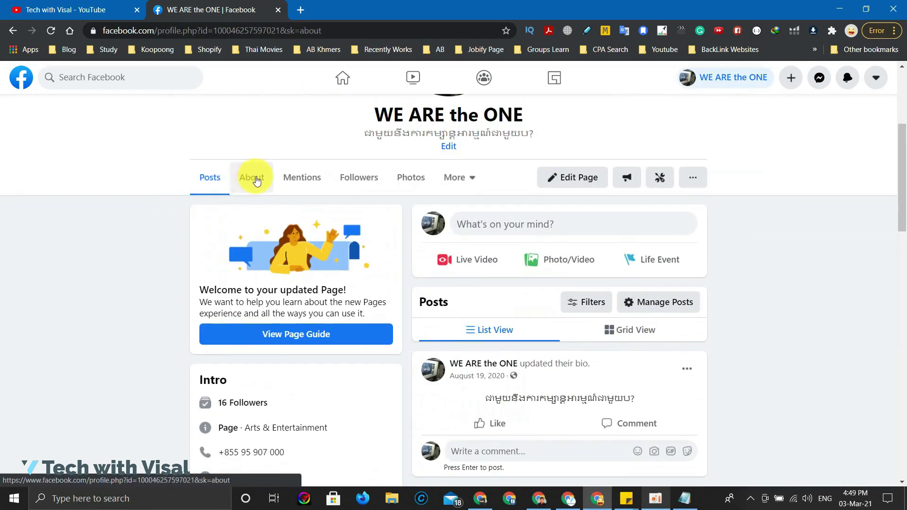
Step: Change the page's category to Video Creator in its contact and basic information and save it
click(253, 177)
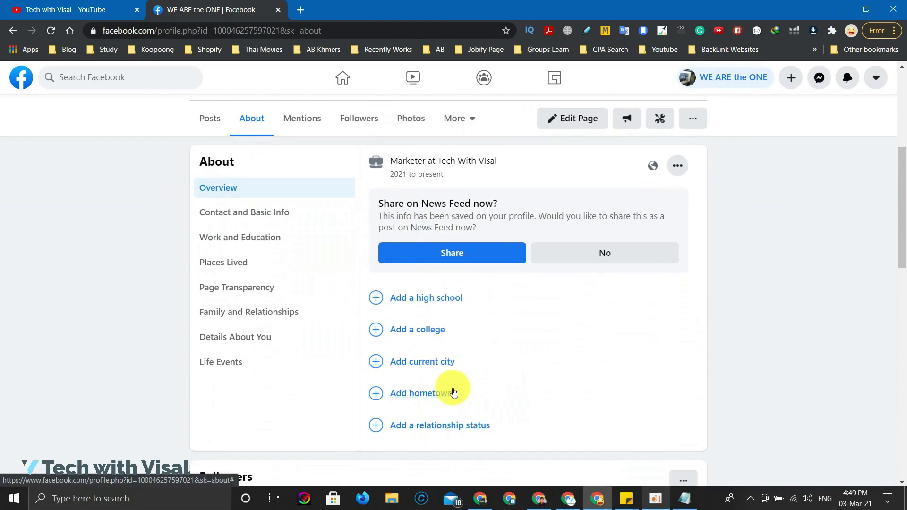
click(324, 212)
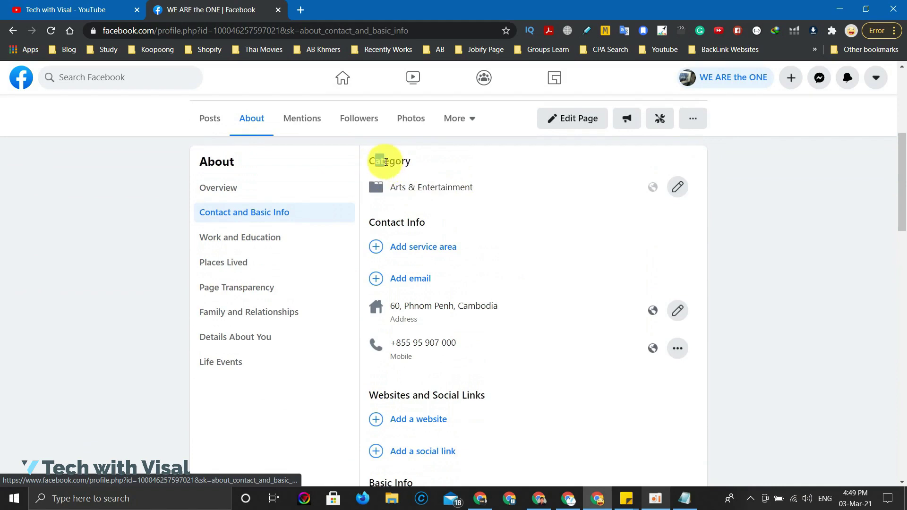
scroll(392, 236, up, 3)
drag(397, 293, 456, 297)
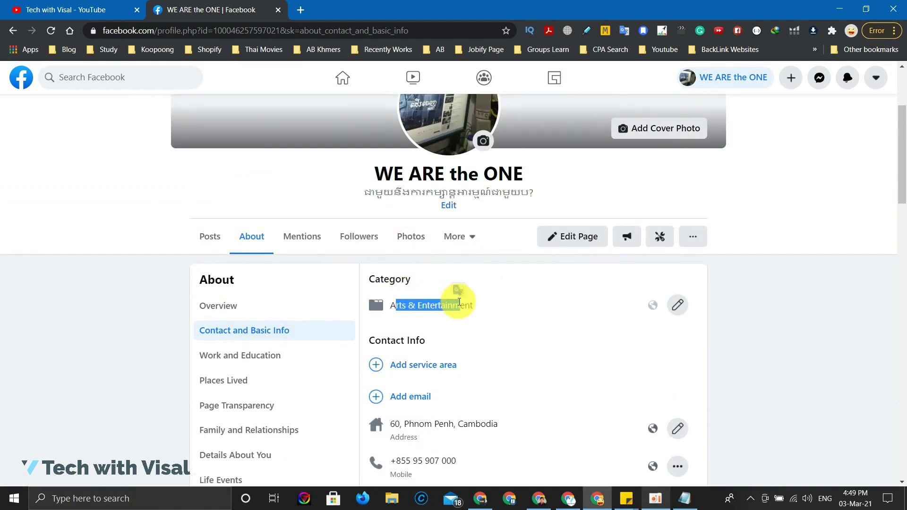
click(680, 306)
triple_click(459, 313)
text(Video C)
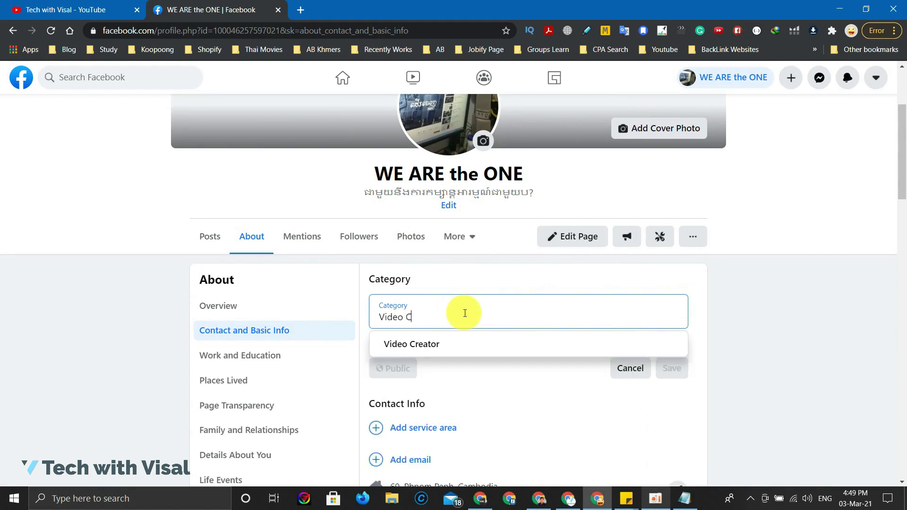
click(454, 341)
scroll(501, 272, down, 2)
click(676, 245)
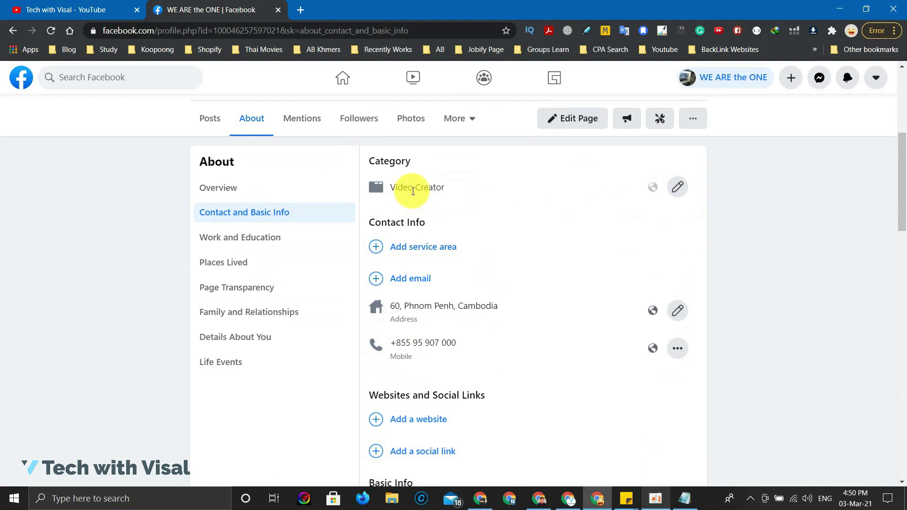
scroll(405, 246, down, 1)
click(449, 193)
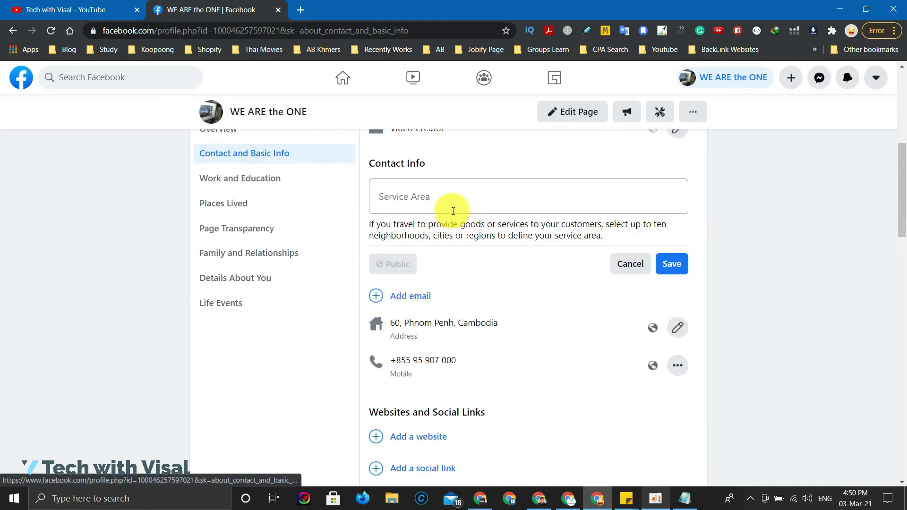
click(629, 273)
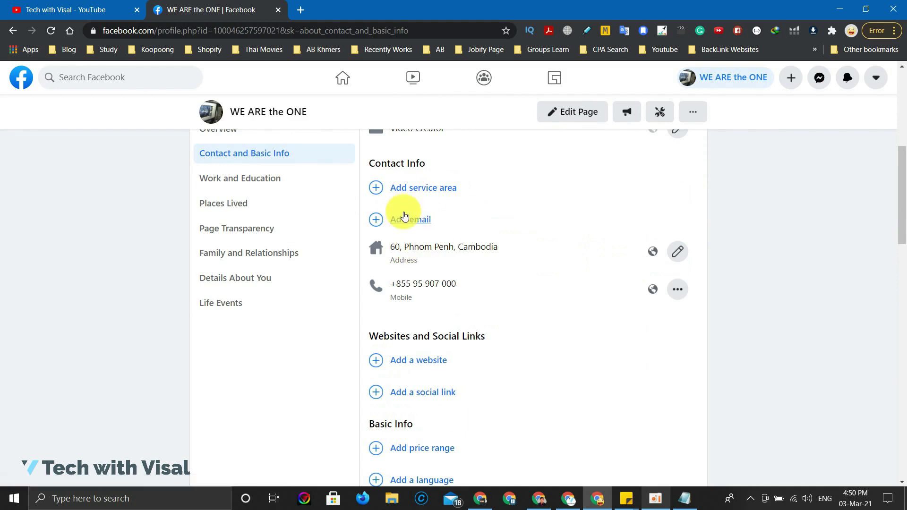
Step: Delete the mobile phone number from the page's contact info and confirm the deletion
click(670, 290)
click(557, 344)
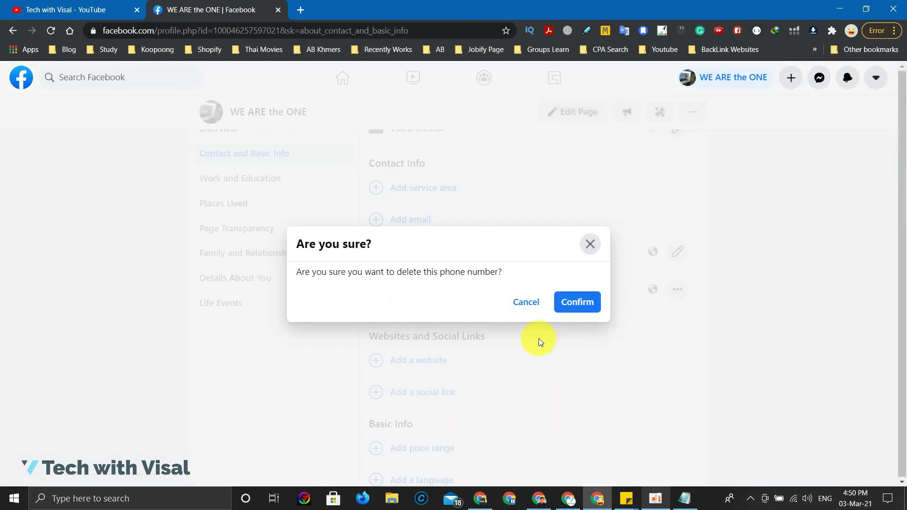
click(577, 302)
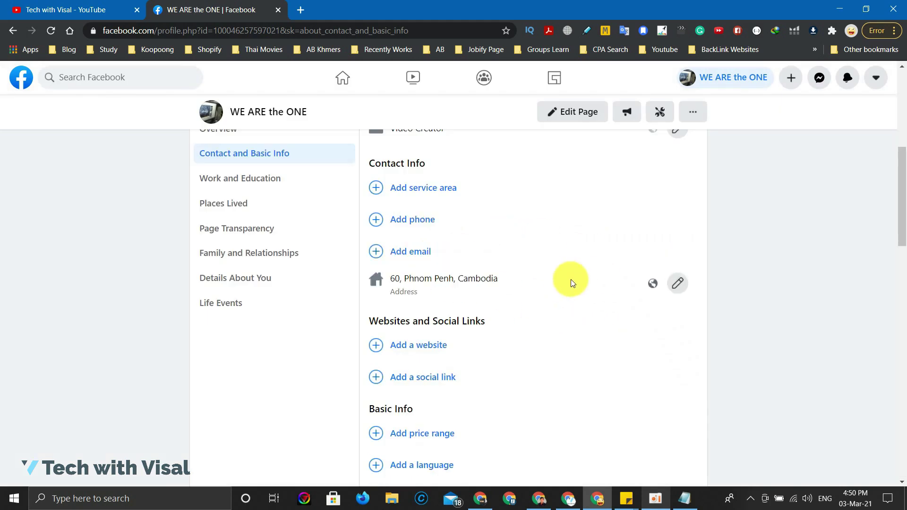
scroll(520, 290, down, 1)
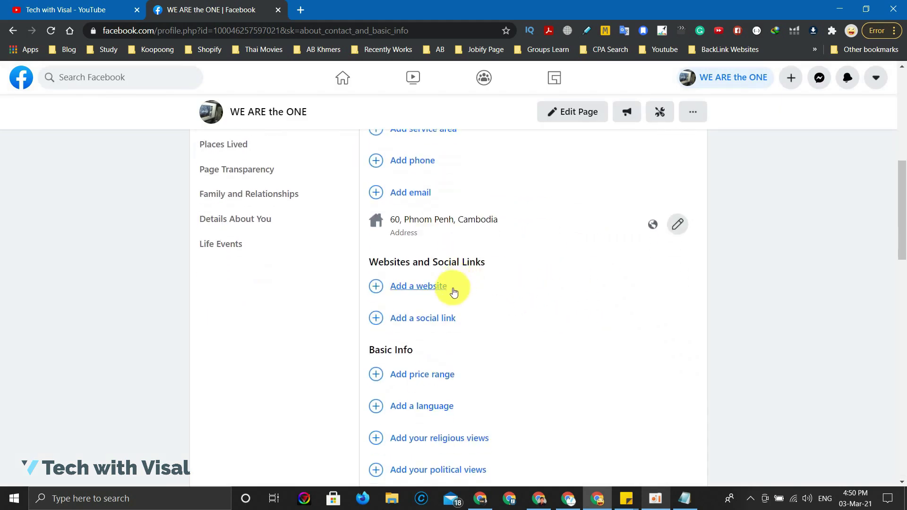
click(429, 287)
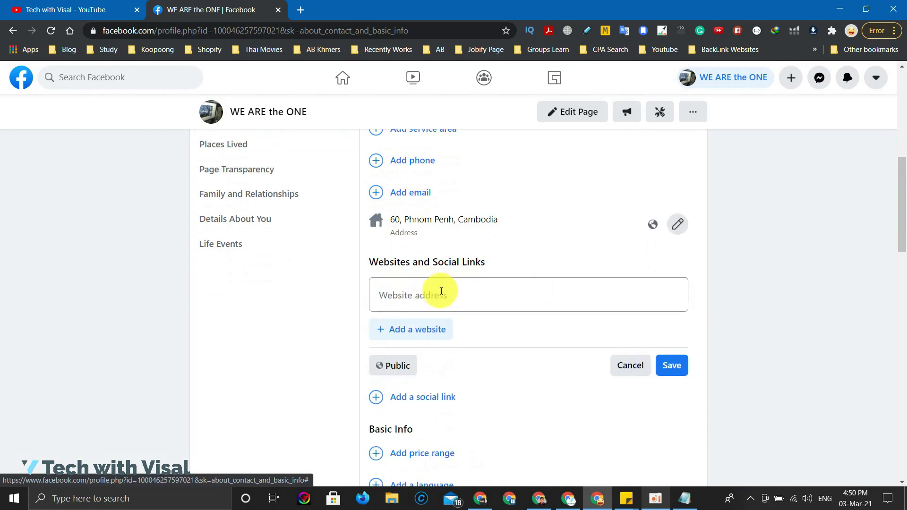
click(651, 367)
Step: Set the page's business hours to Always Open in the basic info and save them
scroll(411, 247, down, 2)
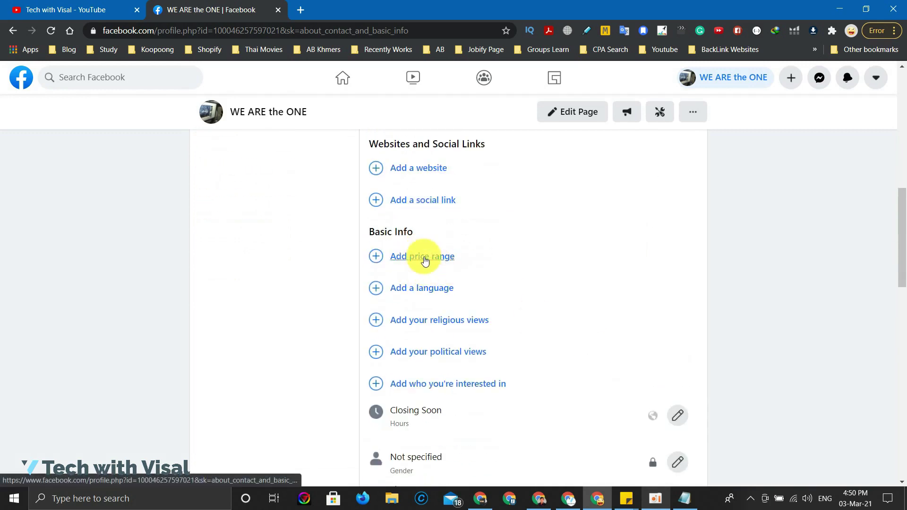
scroll(420, 255, down, 2)
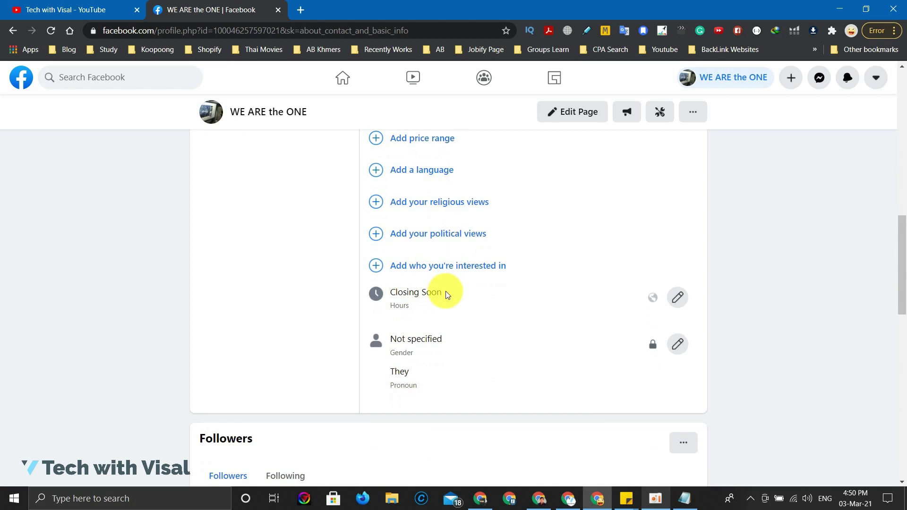
click(676, 300)
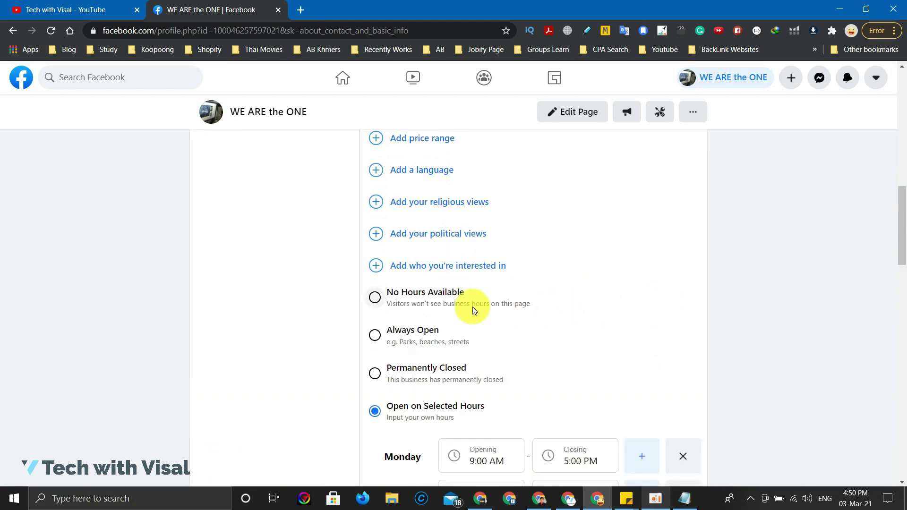
scroll(439, 288, down, 1)
click(383, 274)
scroll(562, 292, down, 1)
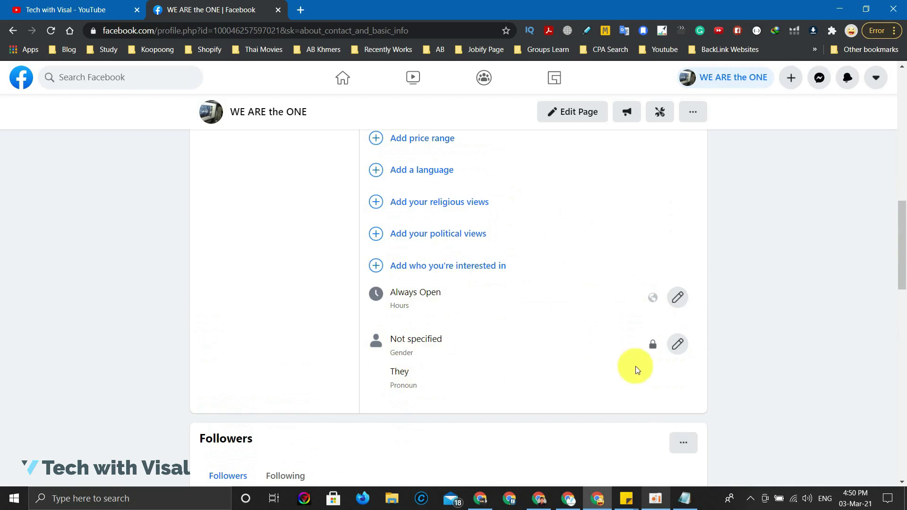
click(678, 346)
scroll(469, 299, down, 1)
scroll(432, 331, down, 2)
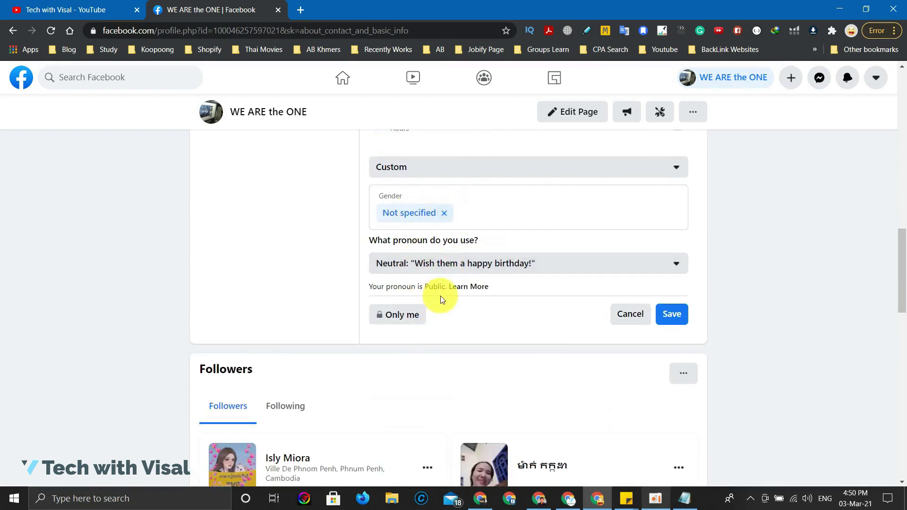
click(637, 317)
Step: Look through the page's followers, opening the full follower list
scroll(599, 310, down, 6)
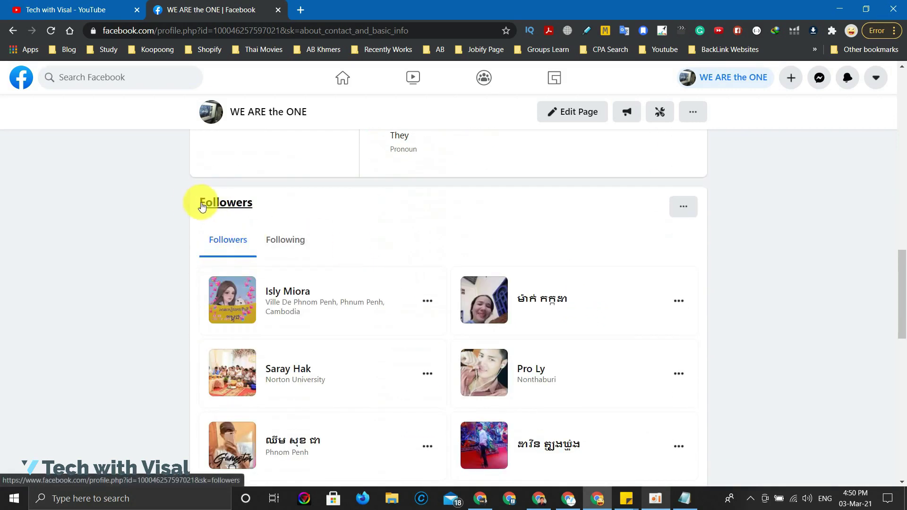
scroll(360, 220, down, 1)
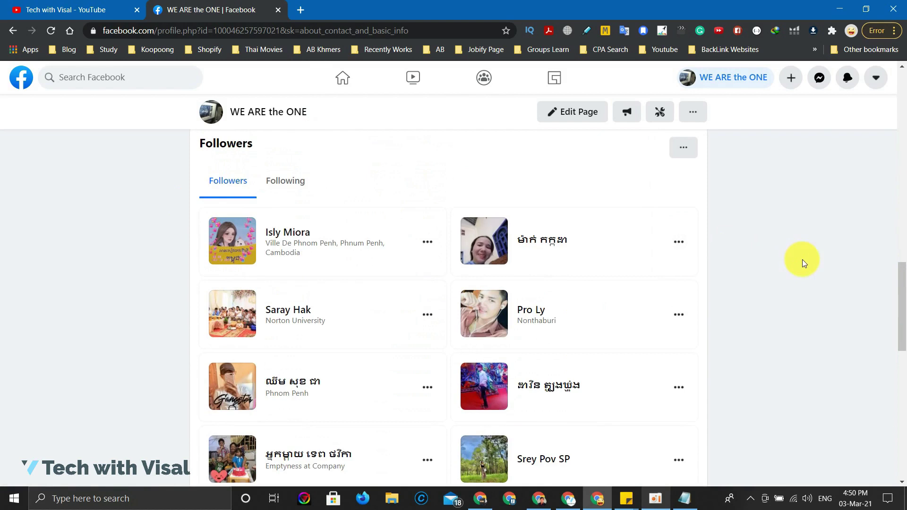
scroll(522, 236, down, 2)
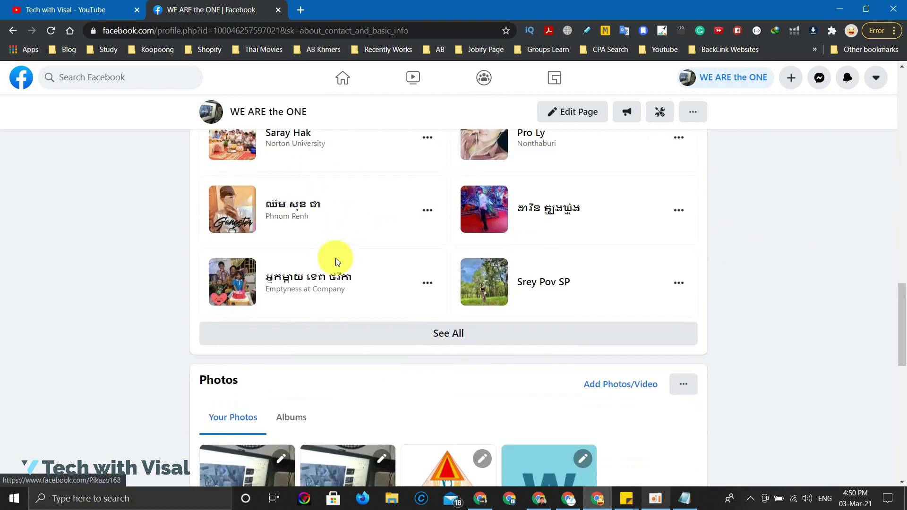
click(443, 331)
scroll(304, 257, down, 5)
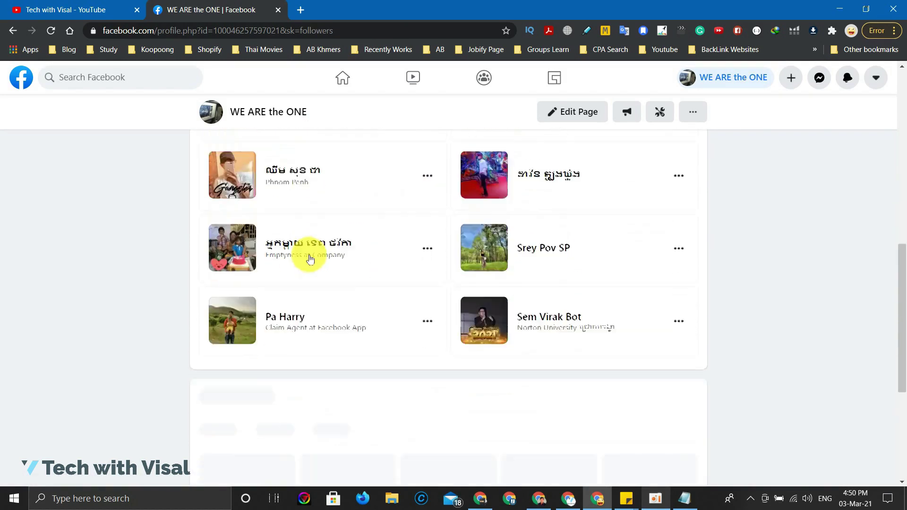
scroll(536, 223, up, 2)
scroll(536, 222, up, 7)
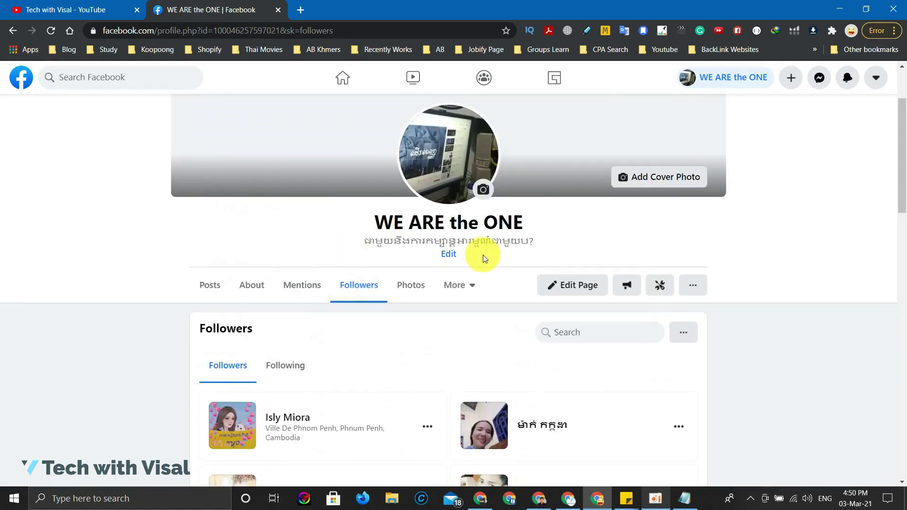
Step: Search the follower list for one follower by first name and open that person's profile
scroll(574, 325, down, 2)
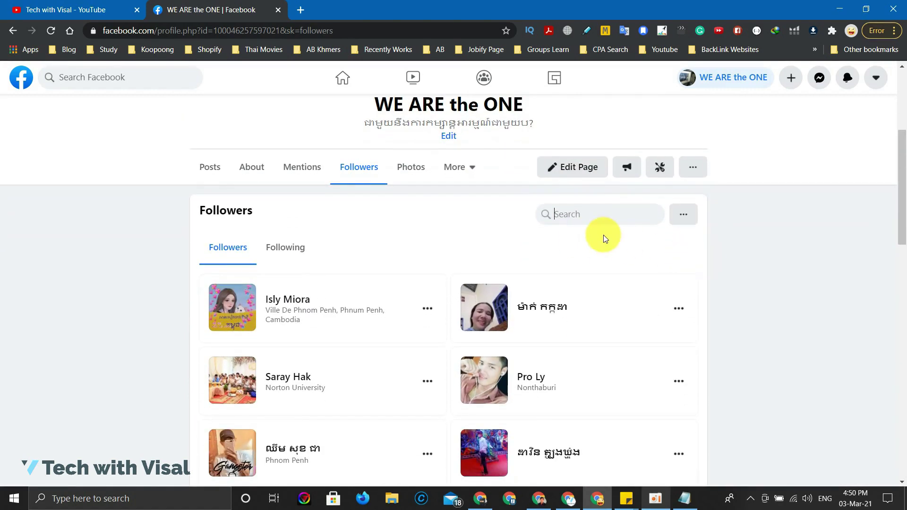
text(saray)
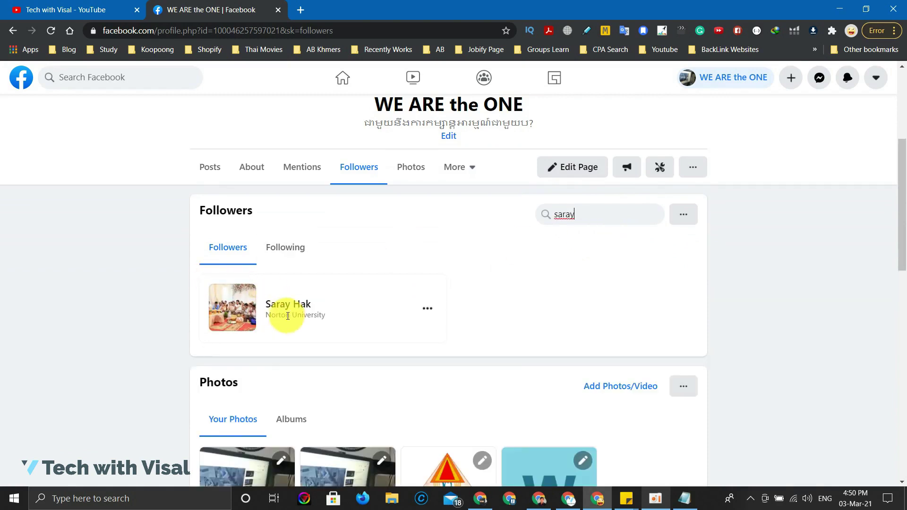
click(293, 306)
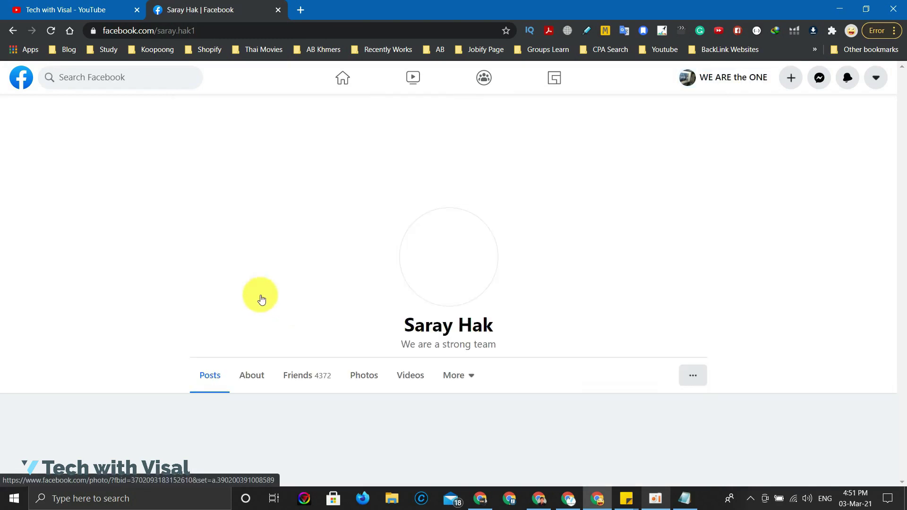
Step: Look over the opened follower's profile and return to the WE ARE the ONE page's follower list
scroll(421, 237, up, 1)
scroll(482, 203, up, 1)
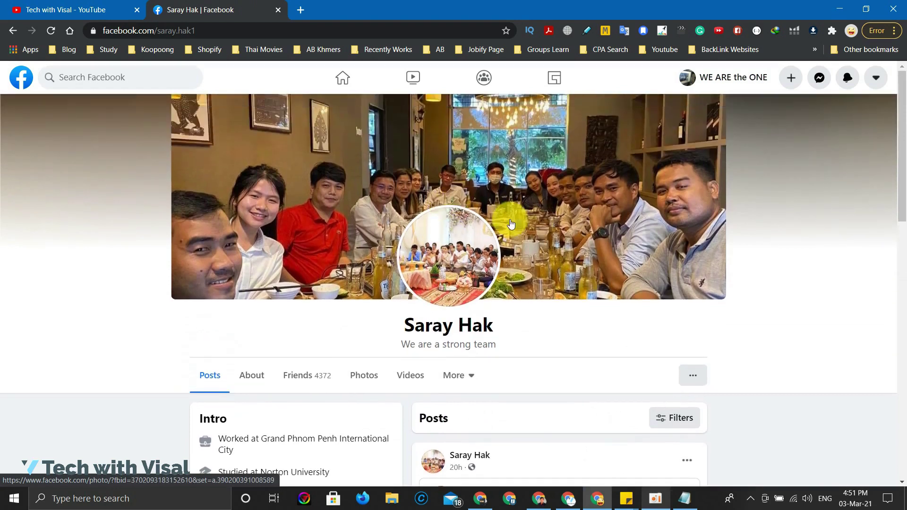
scroll(411, 202, down, 6)
scroll(402, 203, up, 4)
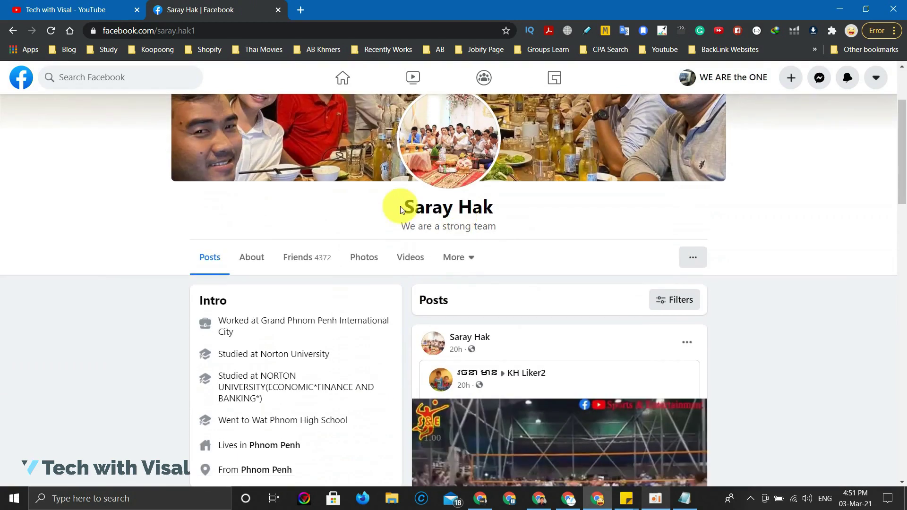
click(15, 33)
scroll(364, 245, down, 2)
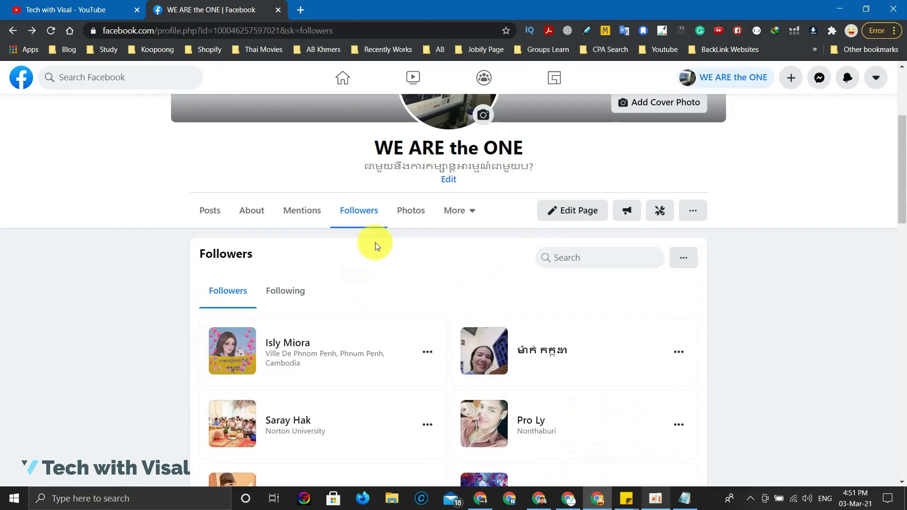
Step: View the page's Mentions section and list the additional profile sections
click(302, 211)
drag(402, 450, 505, 448)
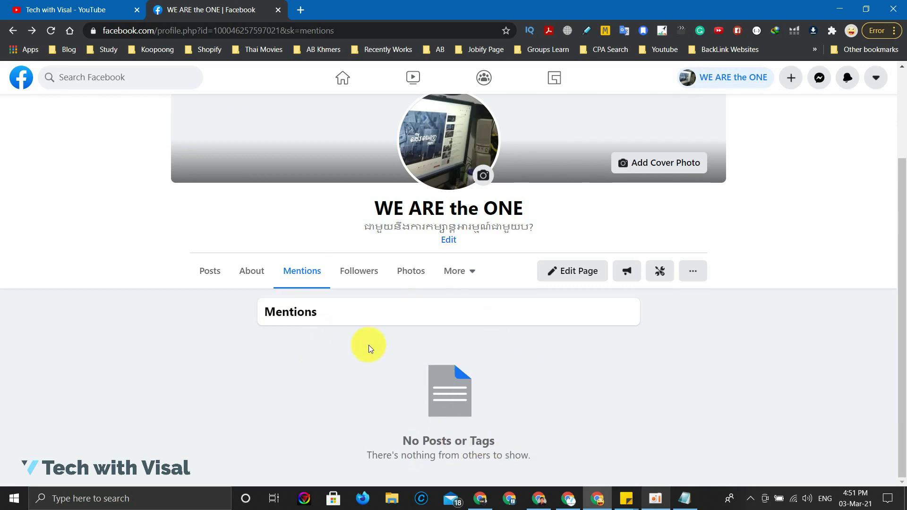
click(456, 272)
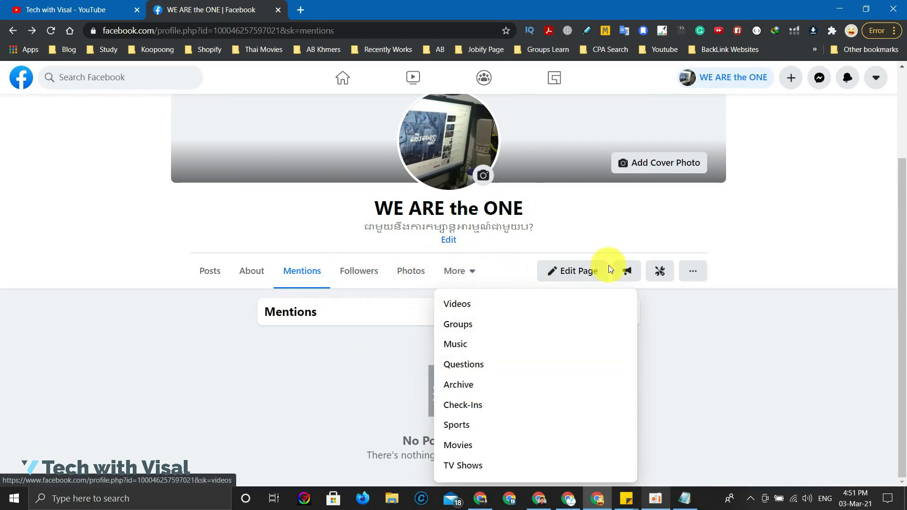
Step: Open the page for editing, remove Listening to Music from its hobbies, and save the change
click(577, 272)
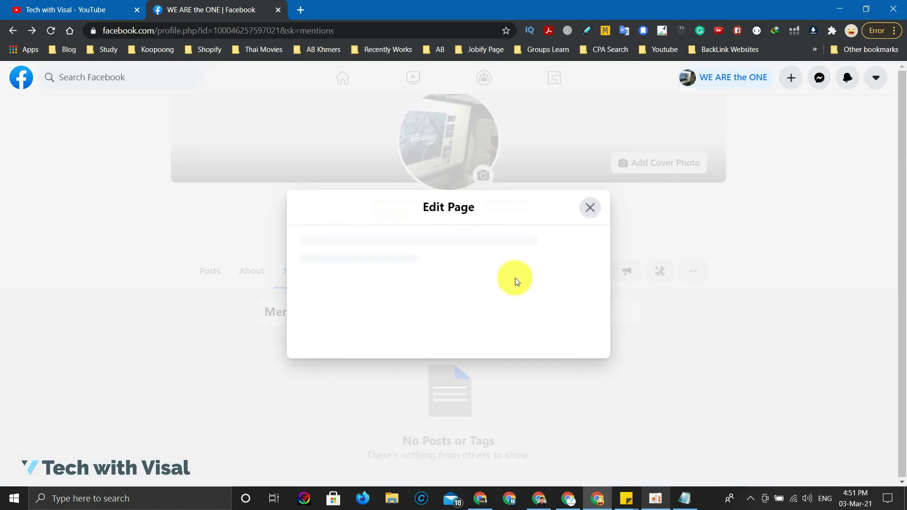
scroll(472, 229, down, 3)
scroll(450, 229, up, 3)
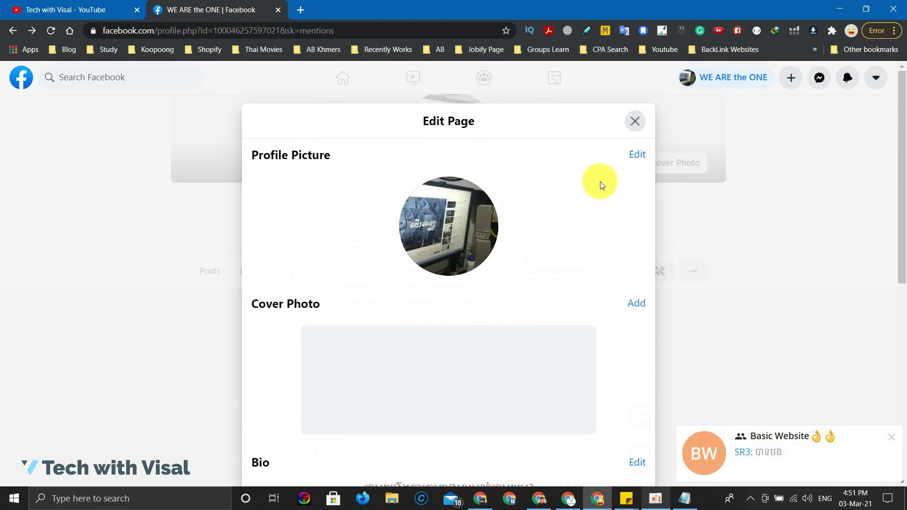
scroll(698, 212, down, 3)
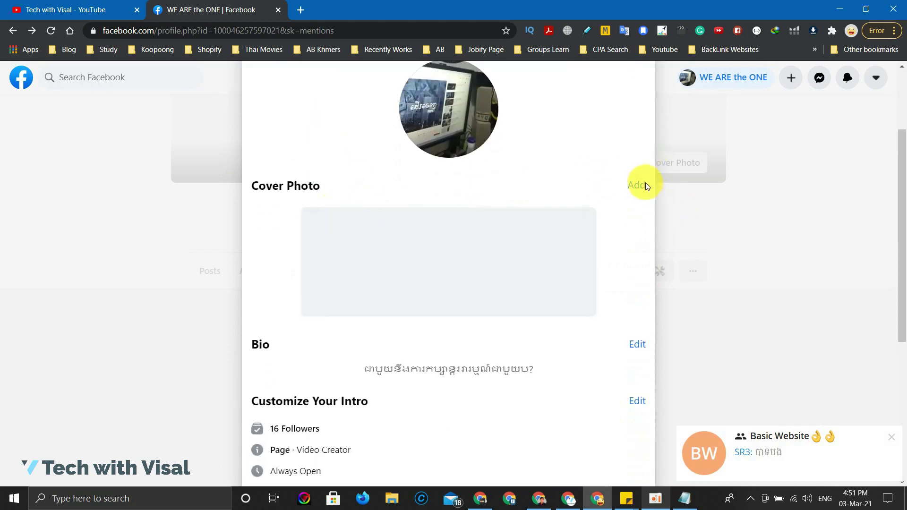
scroll(443, 236, down, 6)
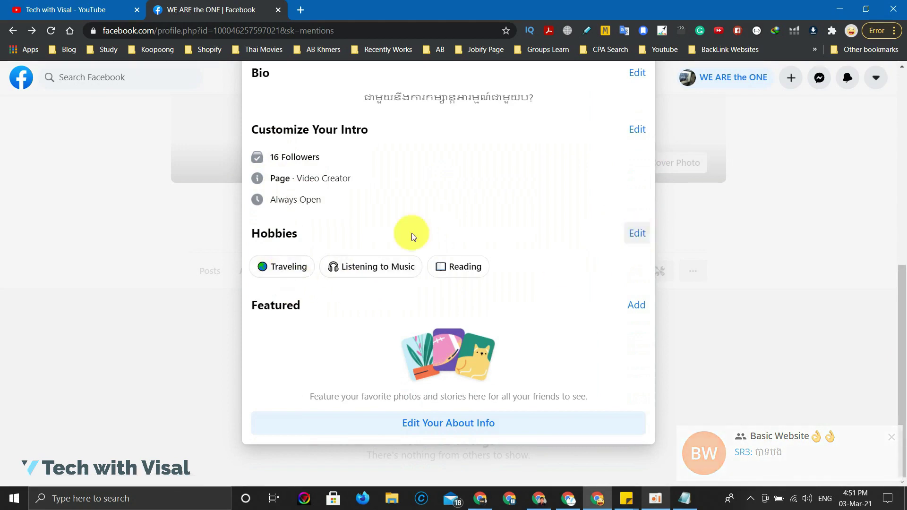
click(636, 234)
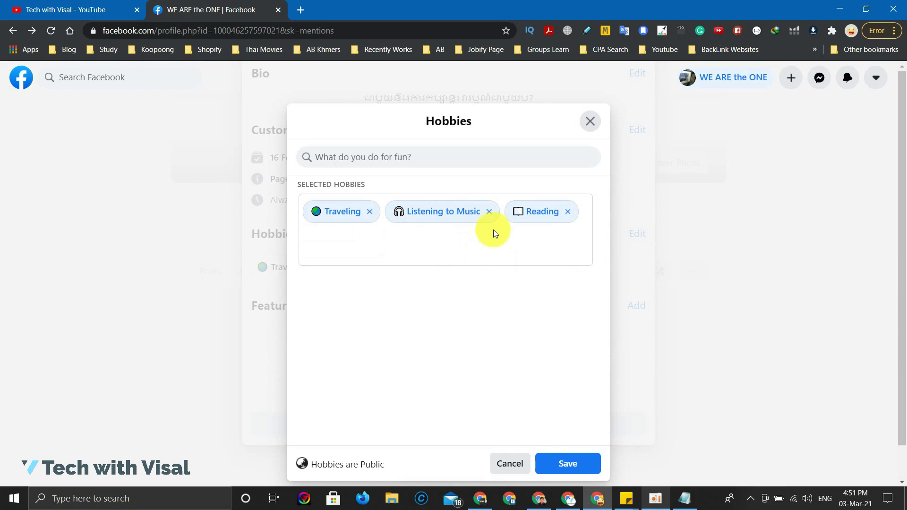
click(489, 211)
click(405, 161)
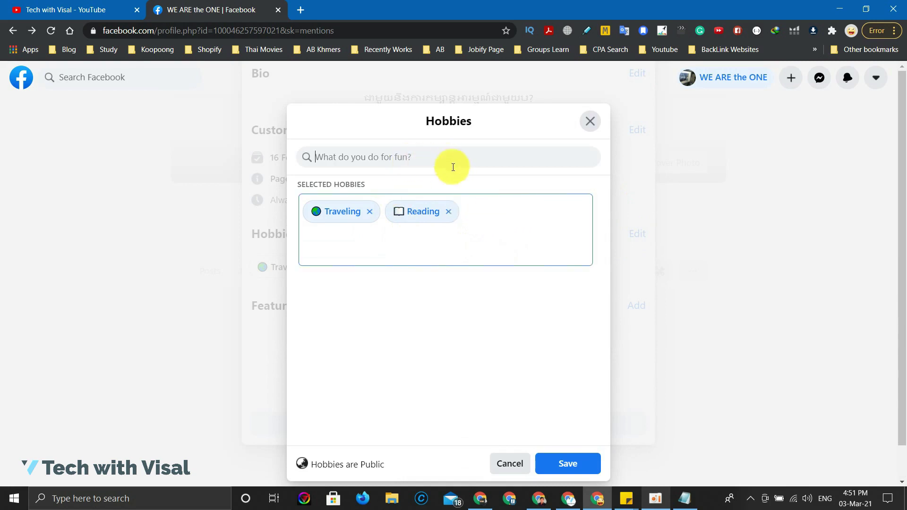
click(569, 465)
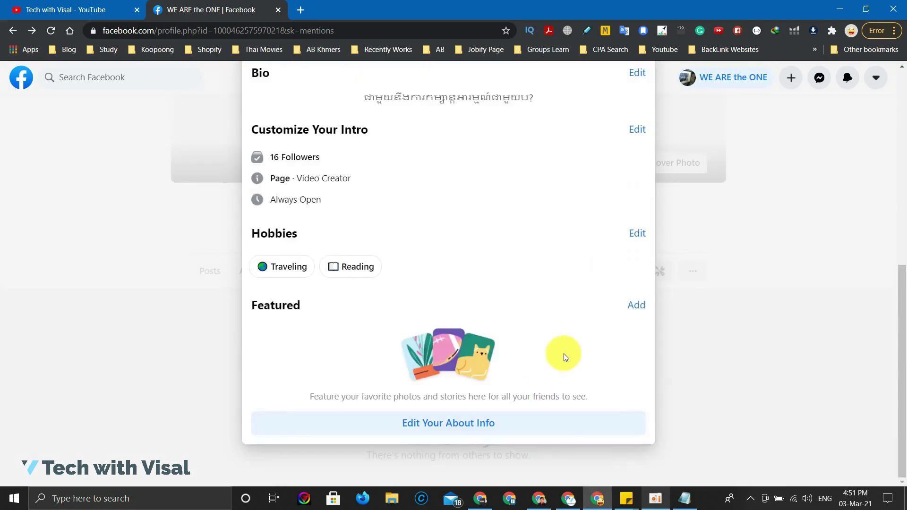
Step: Create and save a featured collection from the suggested Mar 2 photo, keeping it Public, and close the page editor
click(636, 307)
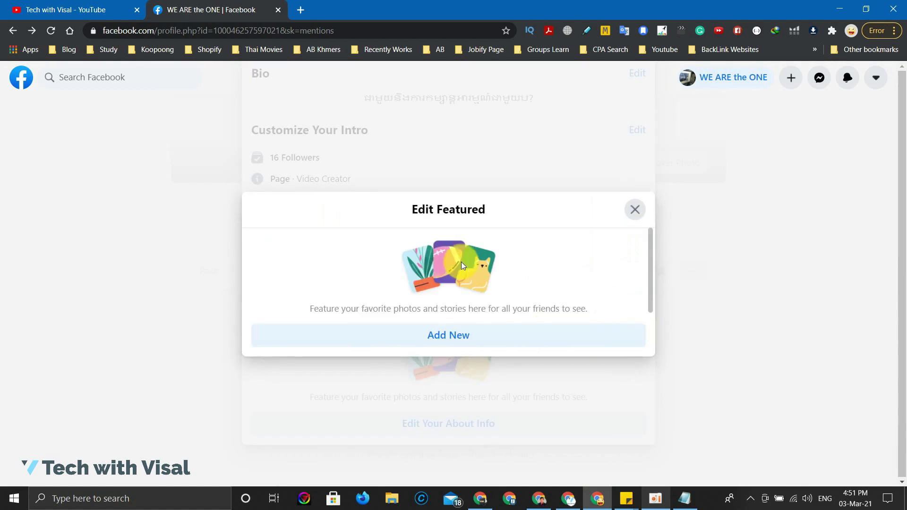
click(430, 334)
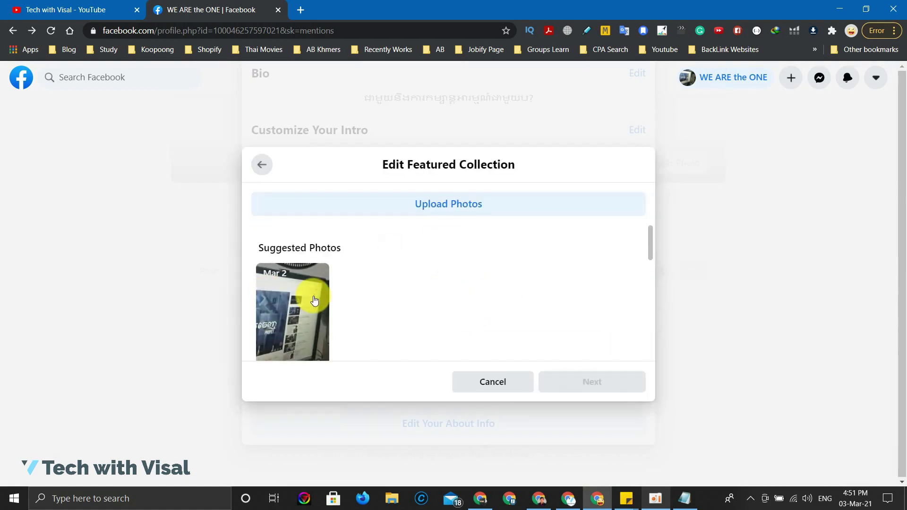
click(489, 380)
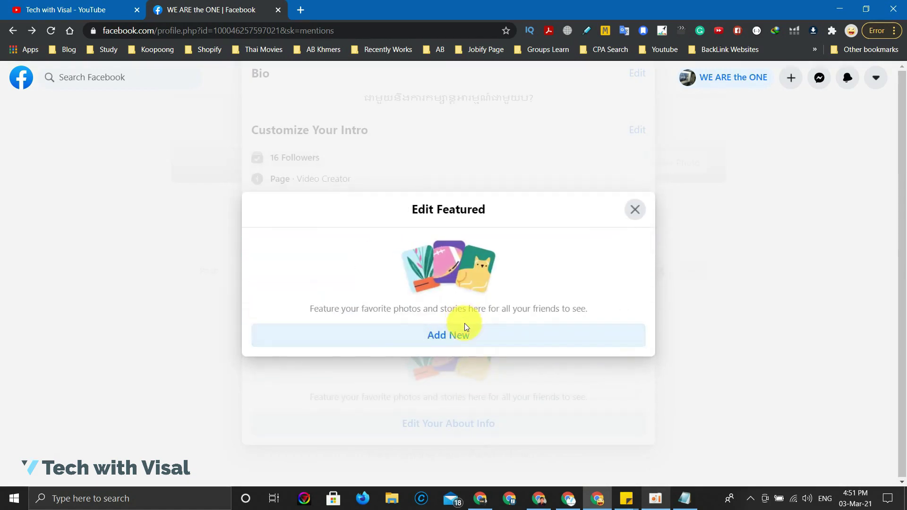
click(455, 331)
click(563, 386)
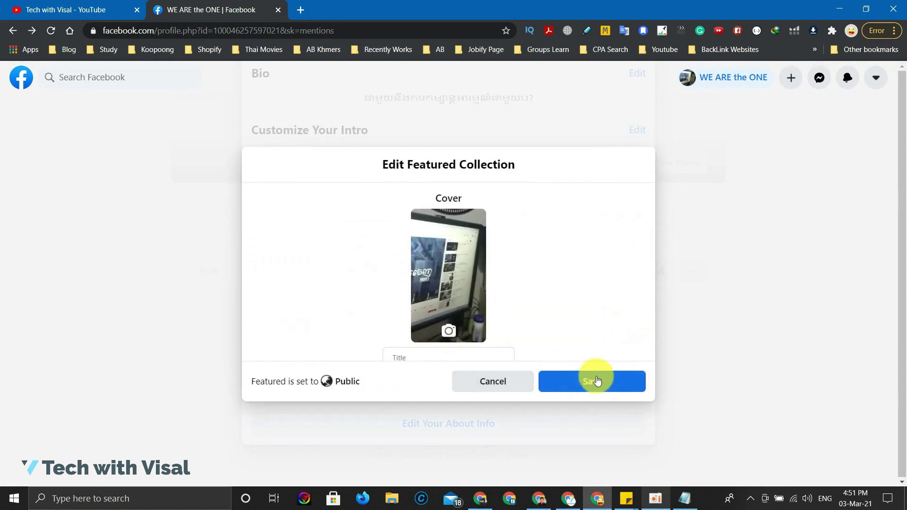
click(593, 380)
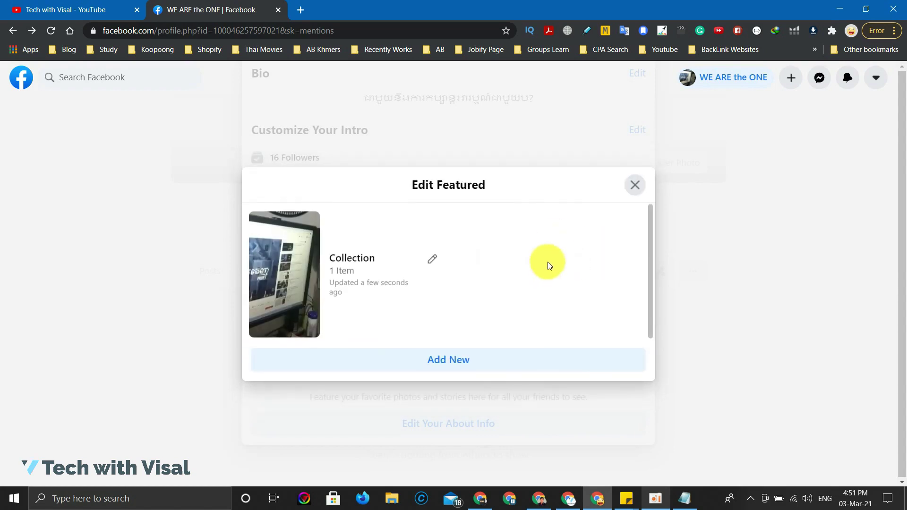
click(635, 185)
scroll(597, 222, up, 7)
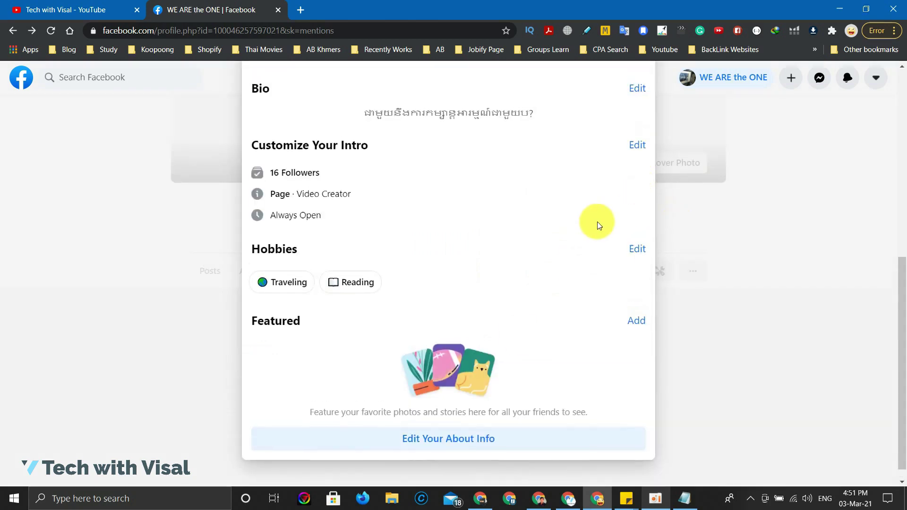
click(635, 86)
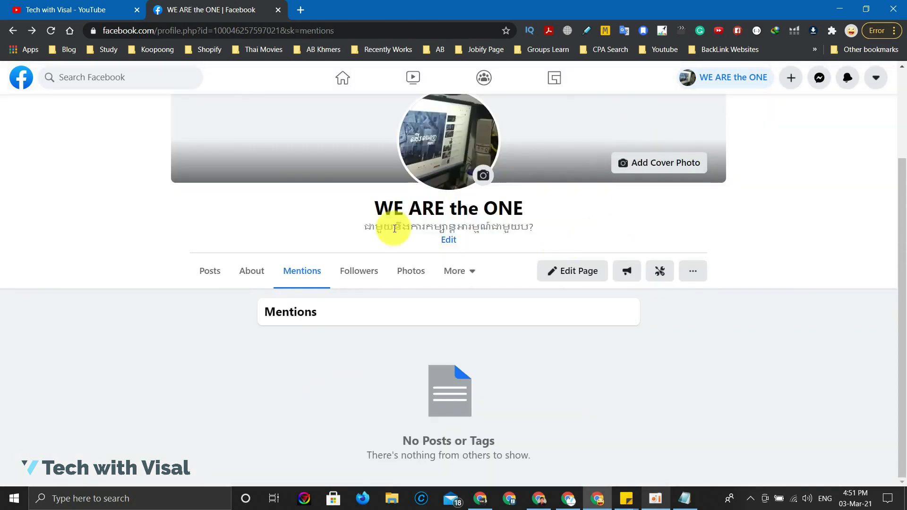
Step: Check the hobbies and featured collection in the Intro of the page's posts view
click(213, 269)
scroll(263, 239, down, 9)
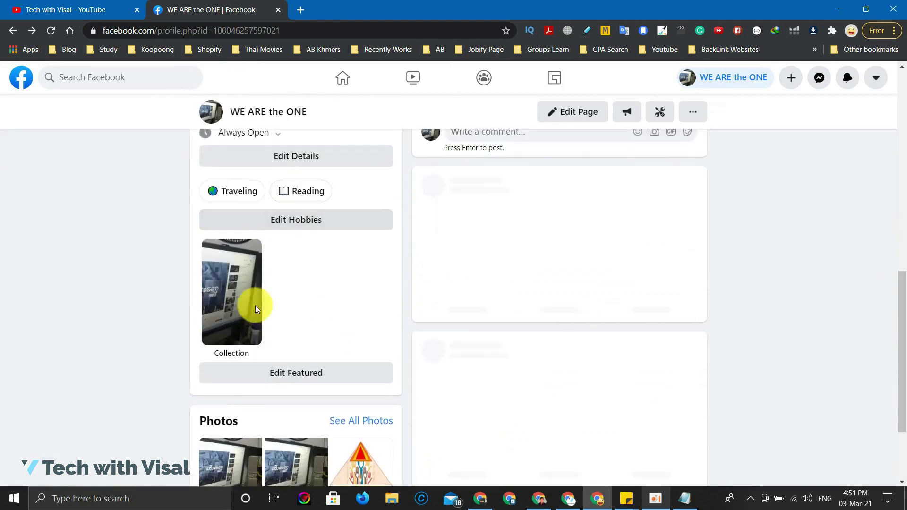
scroll(250, 302, up, 1)
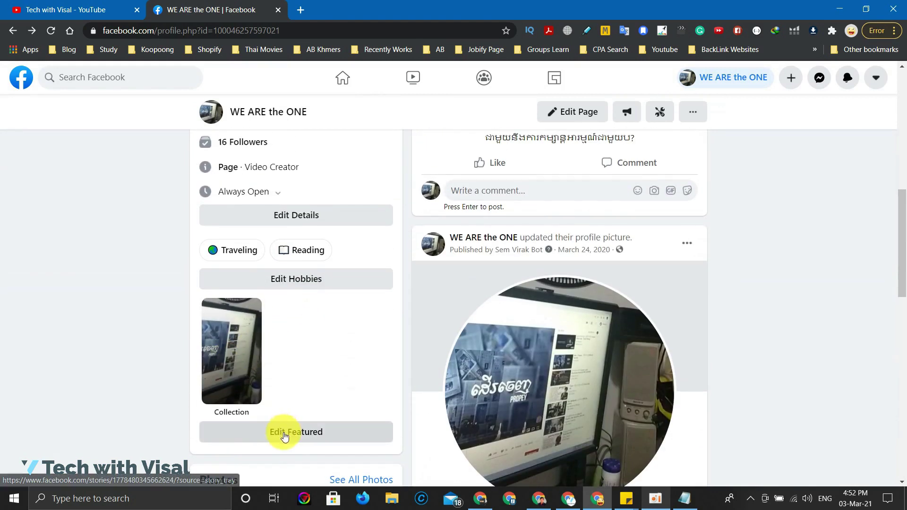
scroll(265, 321, up, 1)
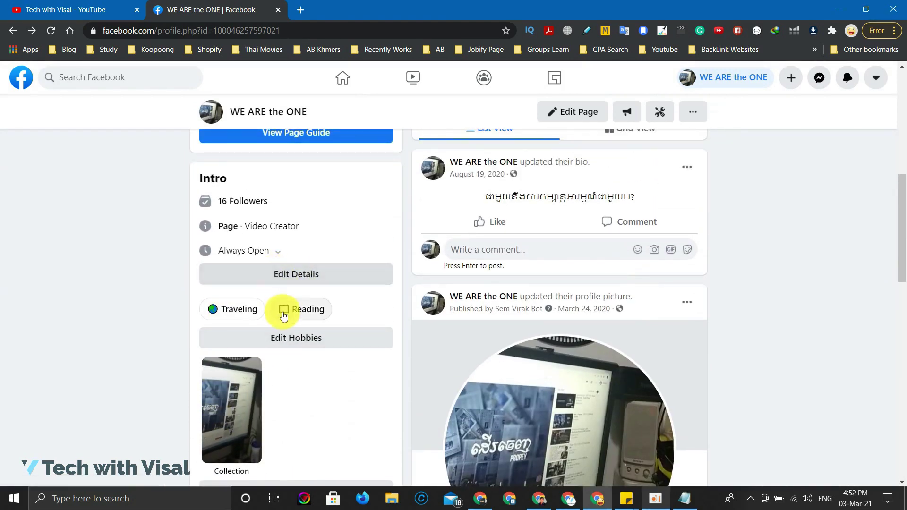
Step: Reopen the hobbies editor and the page editor for a look, closing each without changes
click(304, 338)
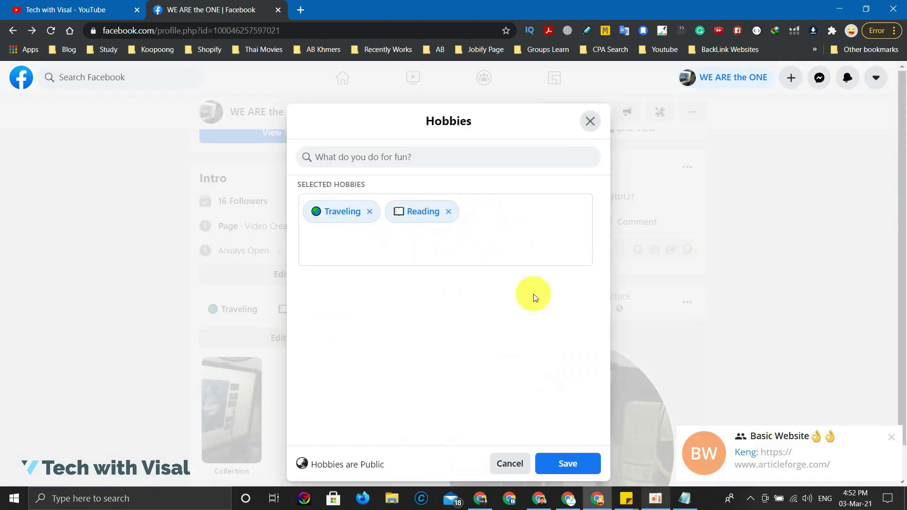
click(501, 465)
scroll(587, 334, up, 1)
scroll(577, 293, down, 1)
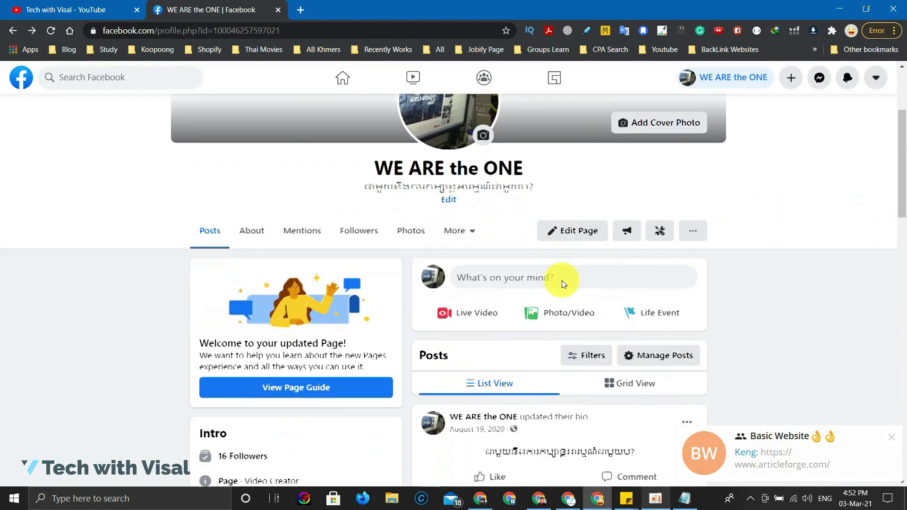
click(589, 210)
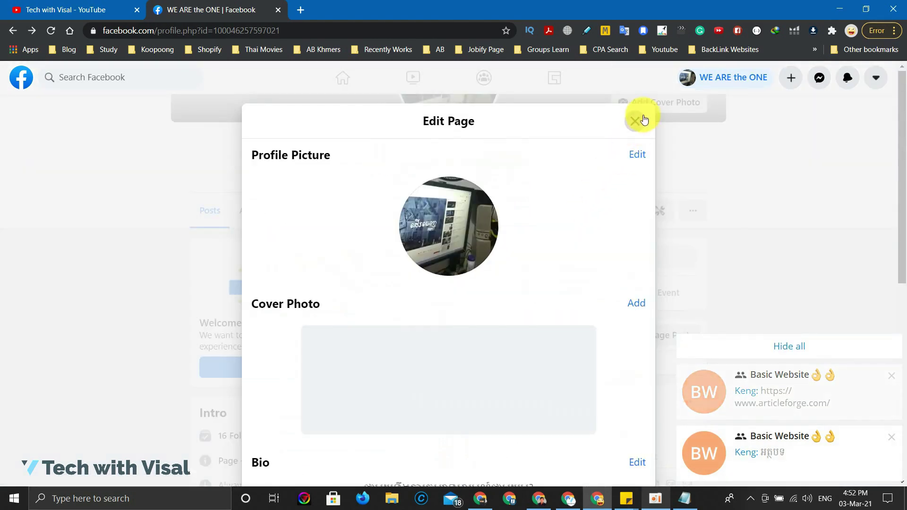
click(639, 115)
Step: Review the last 28 days' summary in the Manage Page window and open the full page insights
click(652, 207)
scroll(447, 200, down, 1)
scroll(447, 200, up, 1)
drag(330, 167, 361, 163)
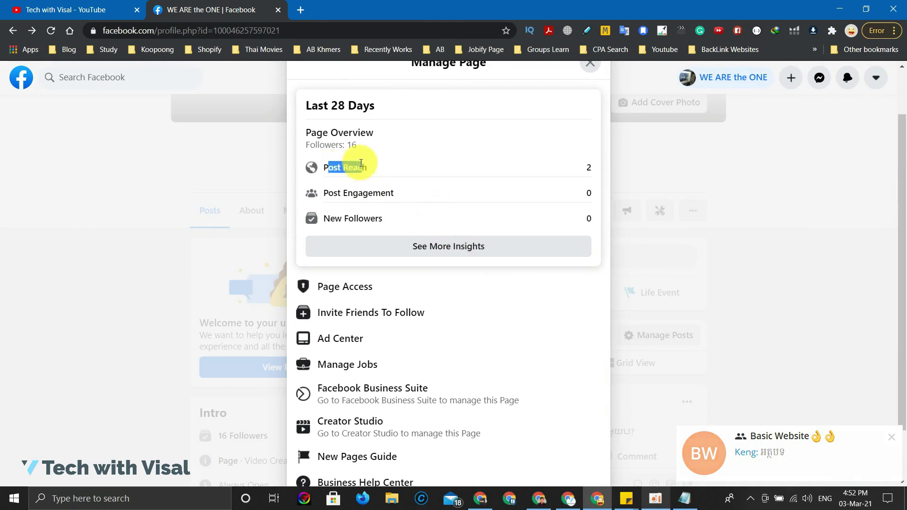
click(445, 245)
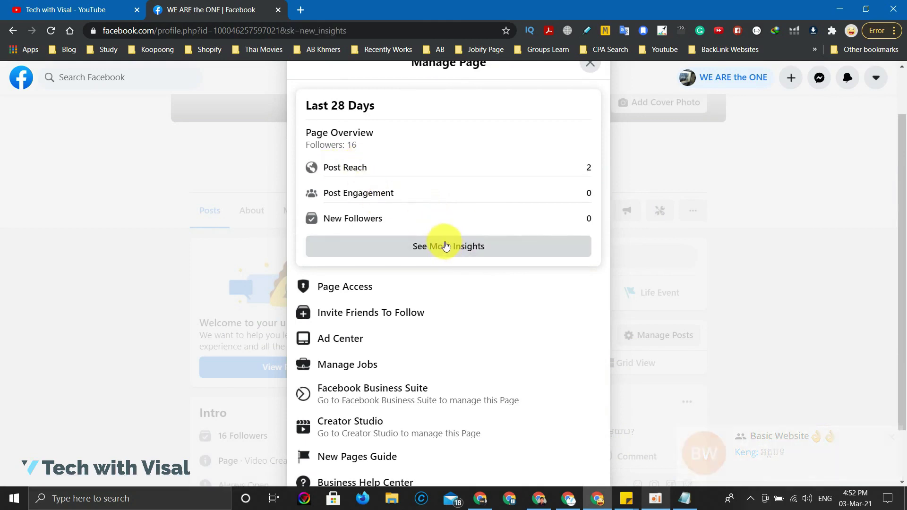
scroll(286, 217, up, 3)
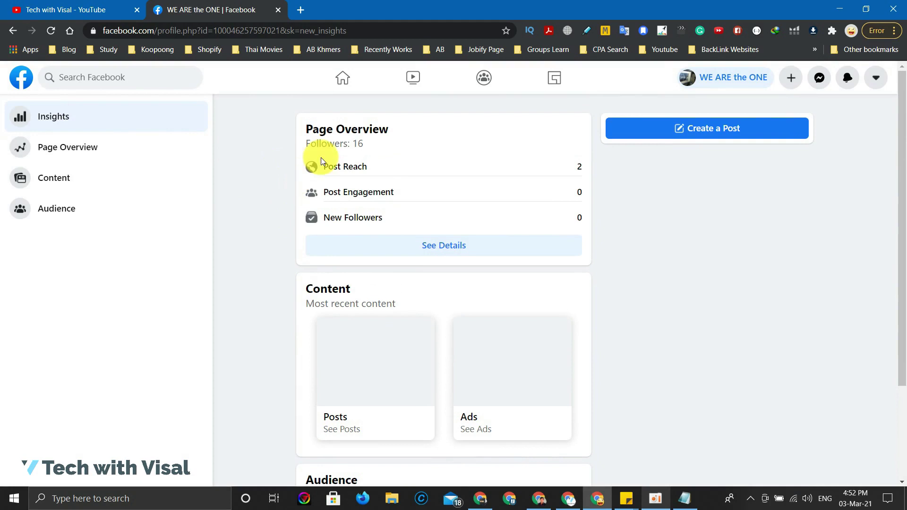
Step: Examine the Post Reach figure and open the detailed Page Overview with its discovery and interaction metrics
click(369, 166)
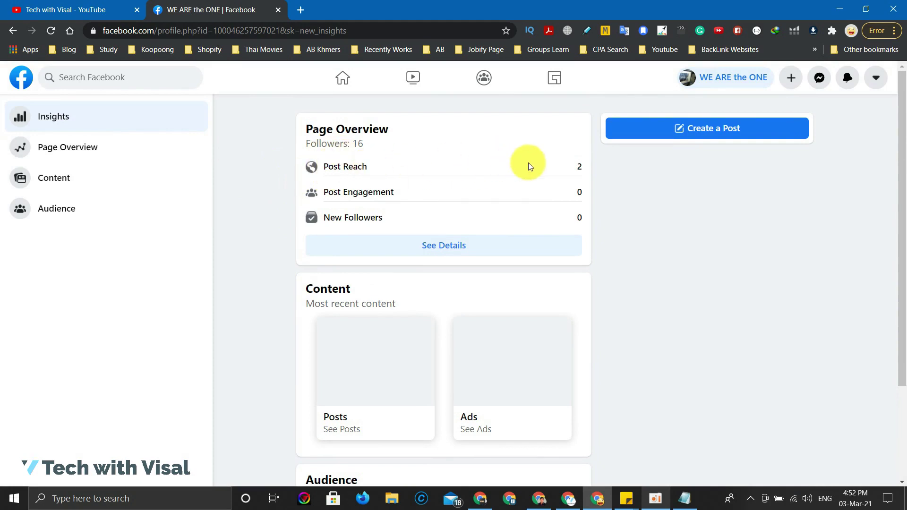
drag(575, 167, 593, 166)
click(478, 158)
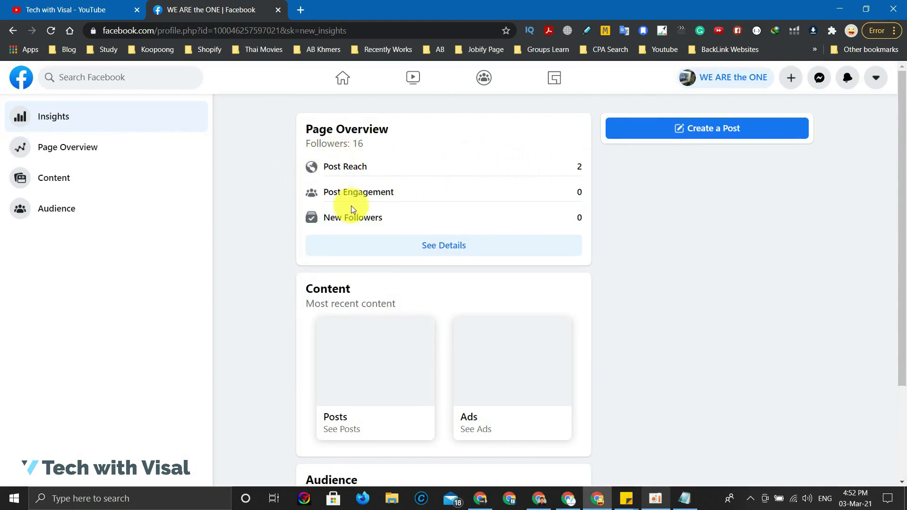
click(462, 249)
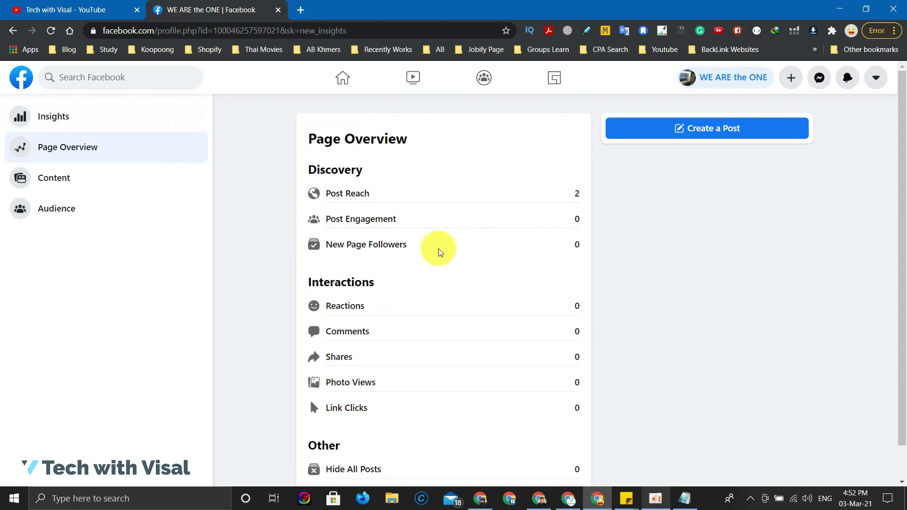
scroll(320, 348, down, 1)
scroll(449, 364, up, 1)
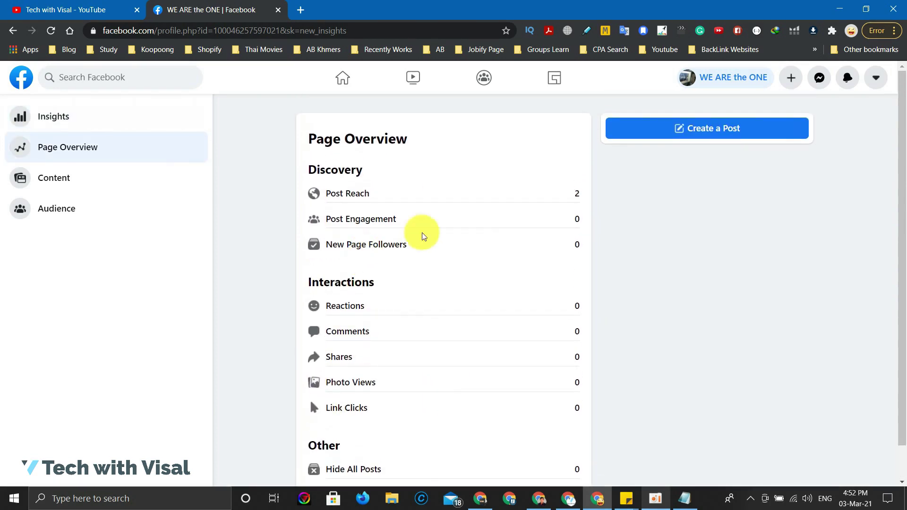
Step: Check the Content insights for the page's posts, including the sort options, and open the Audience insights
click(71, 178)
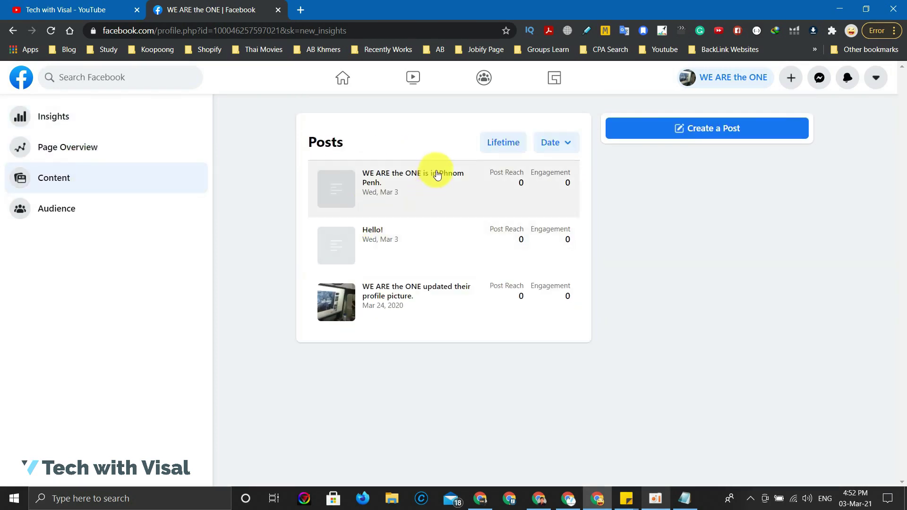
click(516, 145)
click(548, 142)
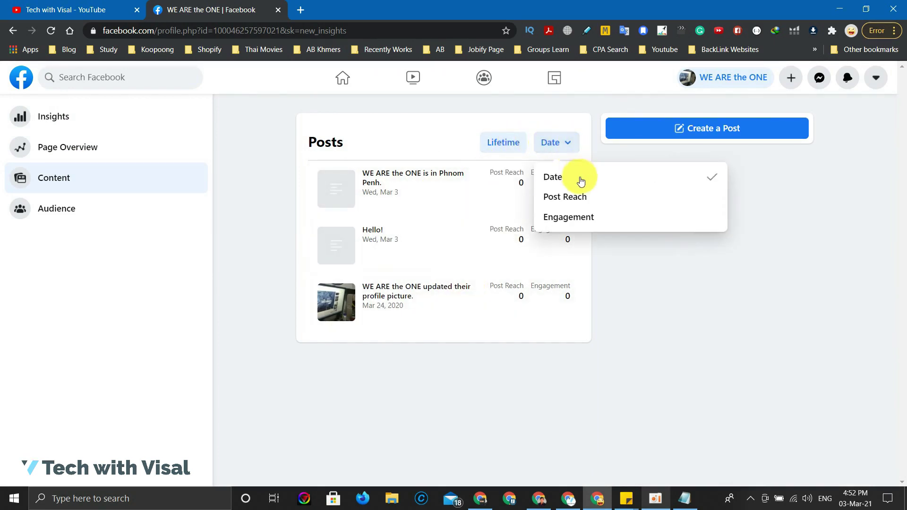
click(356, 156)
click(117, 210)
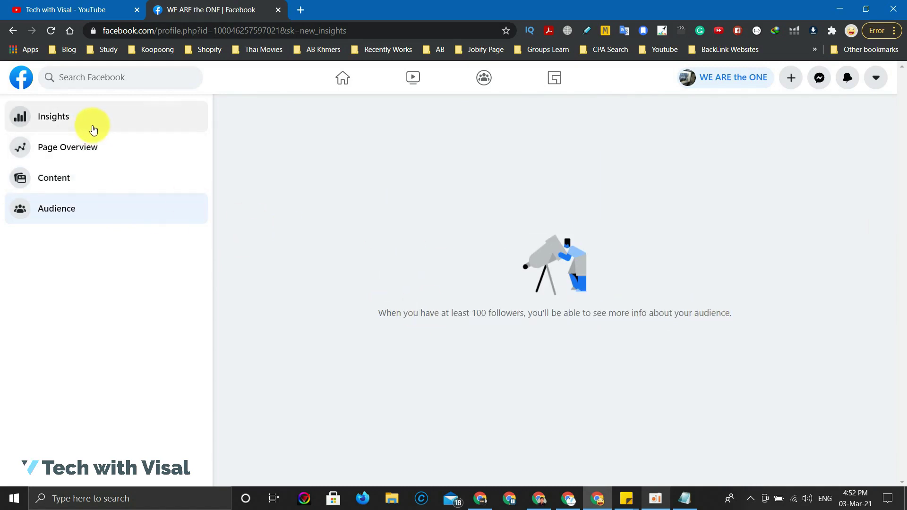
Step: Read the follower requirement for the Audience insights and return to the WE ARE the ONE page
drag(472, 313, 501, 312)
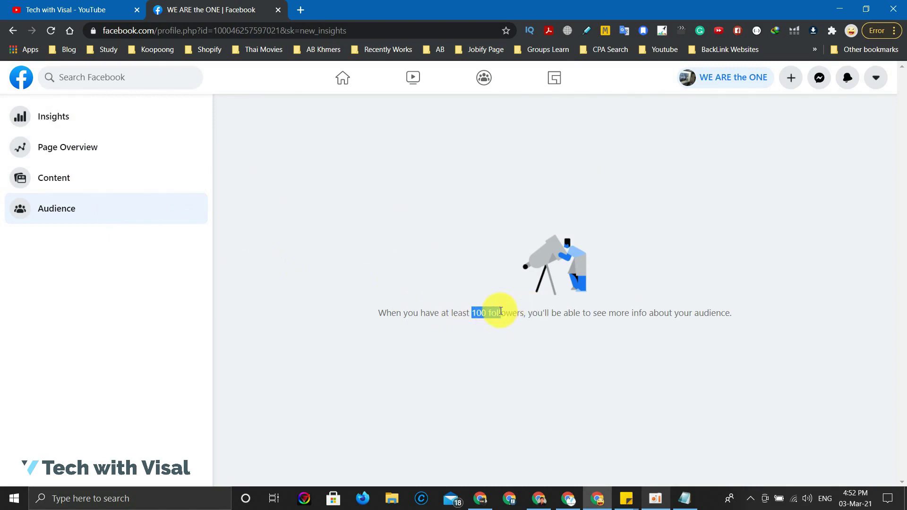
click(522, 309)
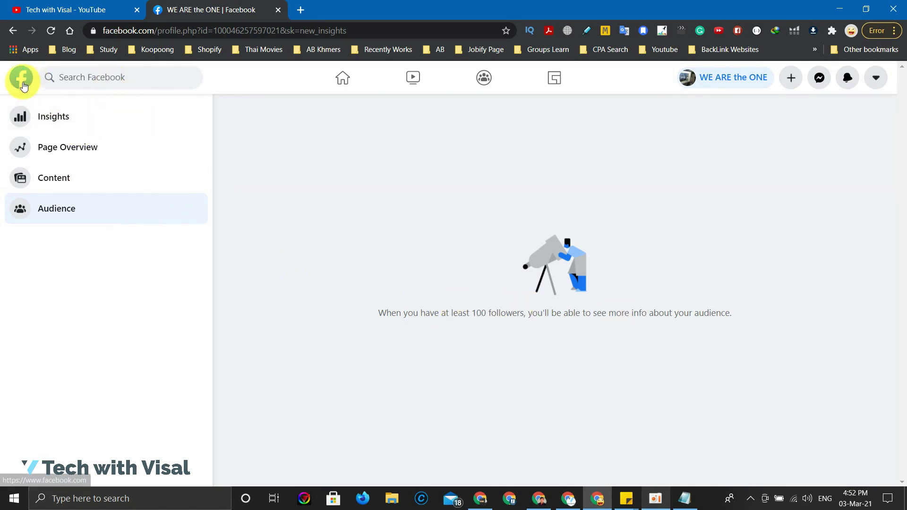
click(721, 89)
scroll(535, 192, down, 2)
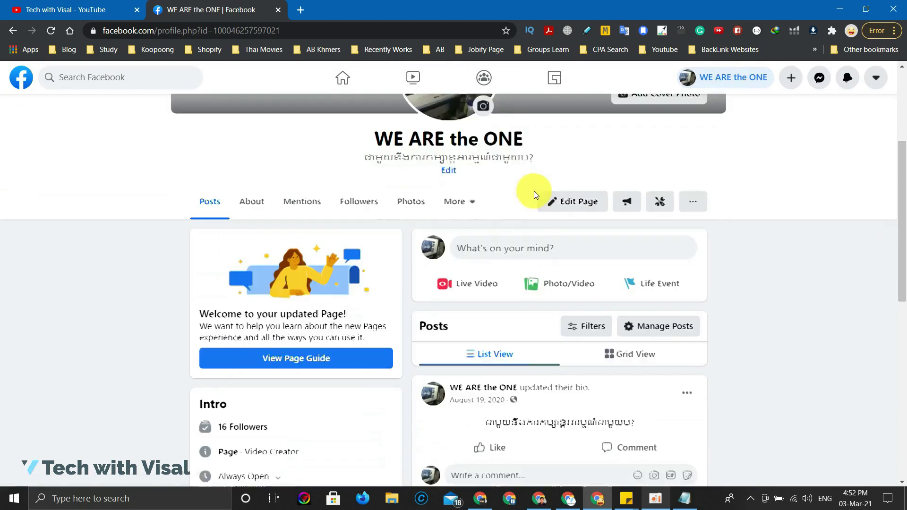
Step: Open the Page Access settings from the Manage Page window and examine the People with Facebook Access section
click(652, 239)
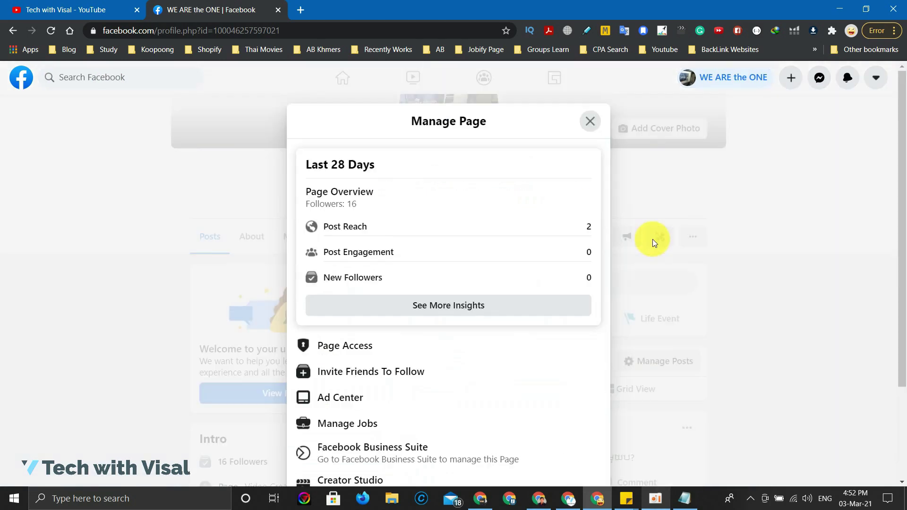
scroll(374, 234, down, 2)
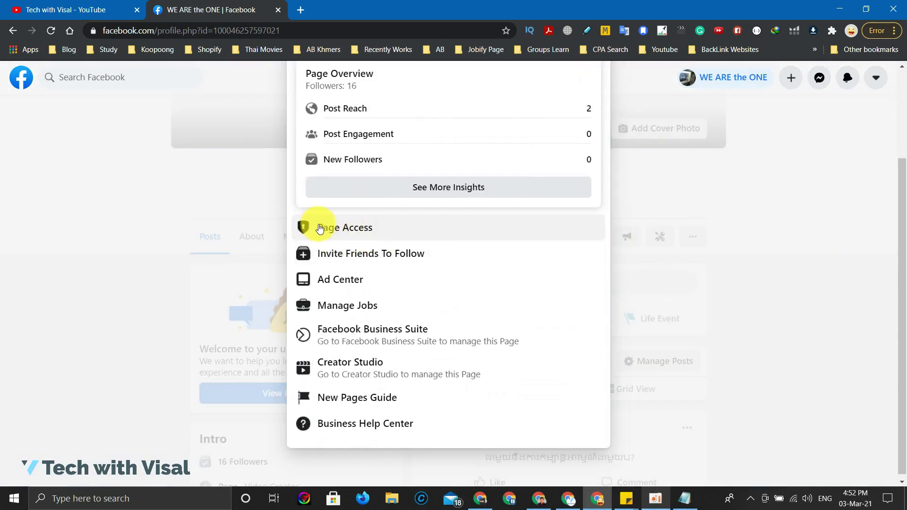
click(343, 227)
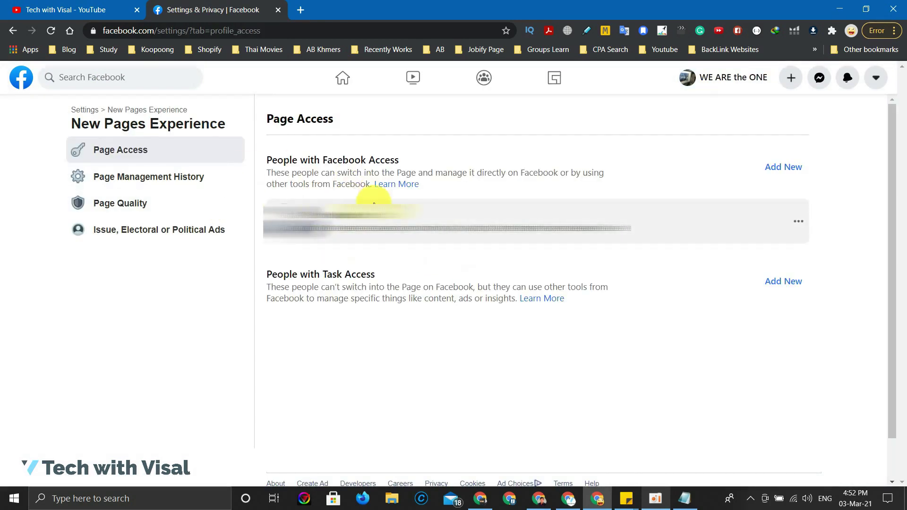
drag(289, 160, 370, 162)
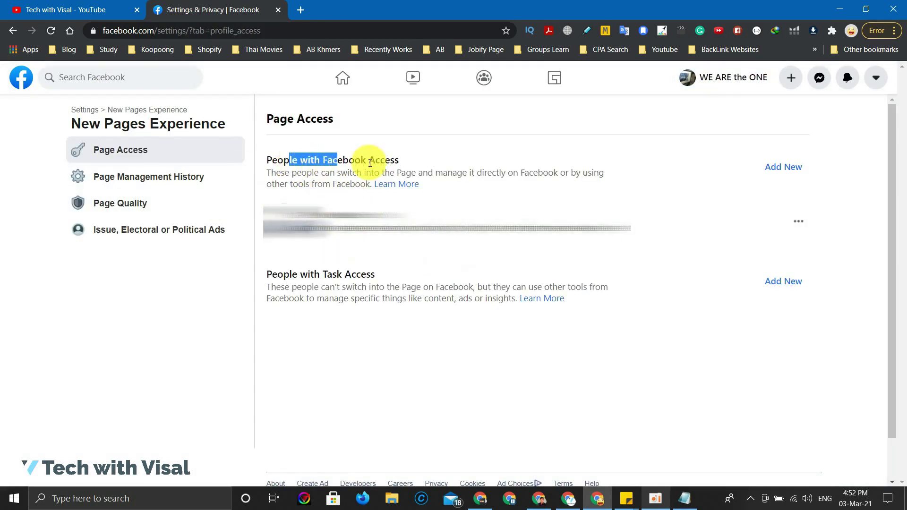
Step: Start adding a new person with Facebook access, search by name and select a person from the list
click(782, 168)
drag(330, 266, 516, 275)
click(506, 265)
click(542, 375)
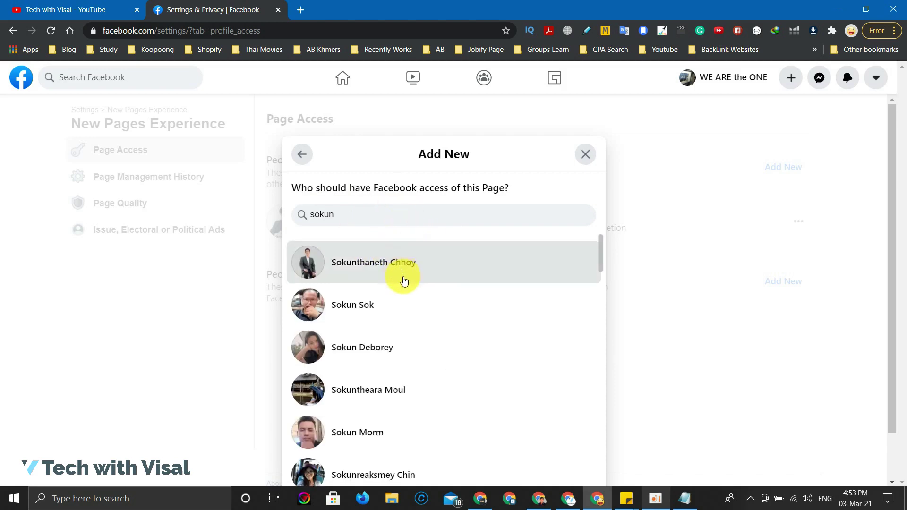
scroll(411, 284, down, 1)
scroll(416, 289, down, 3)
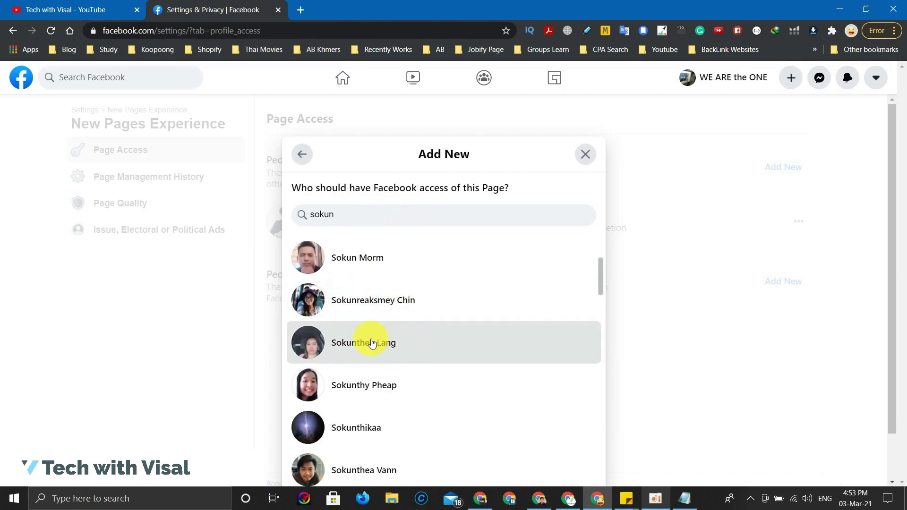
scroll(399, 336, down, 3)
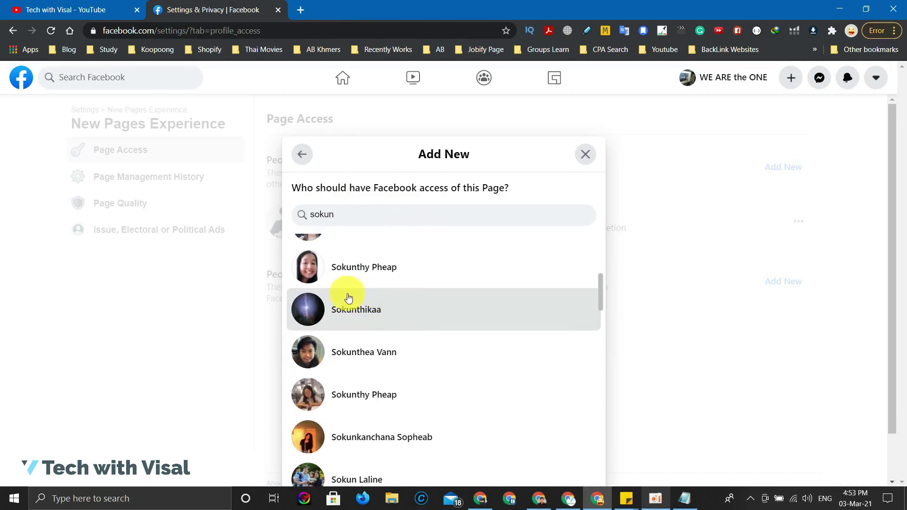
click(374, 361)
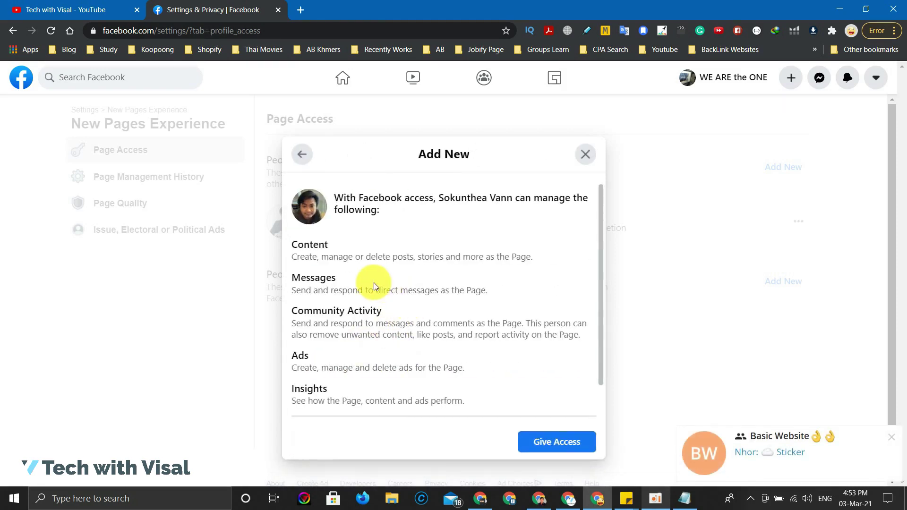
Step: Review what the selected person can manage with Facebook access and allow this person to have full control
drag(313, 257, 506, 257)
click(511, 257)
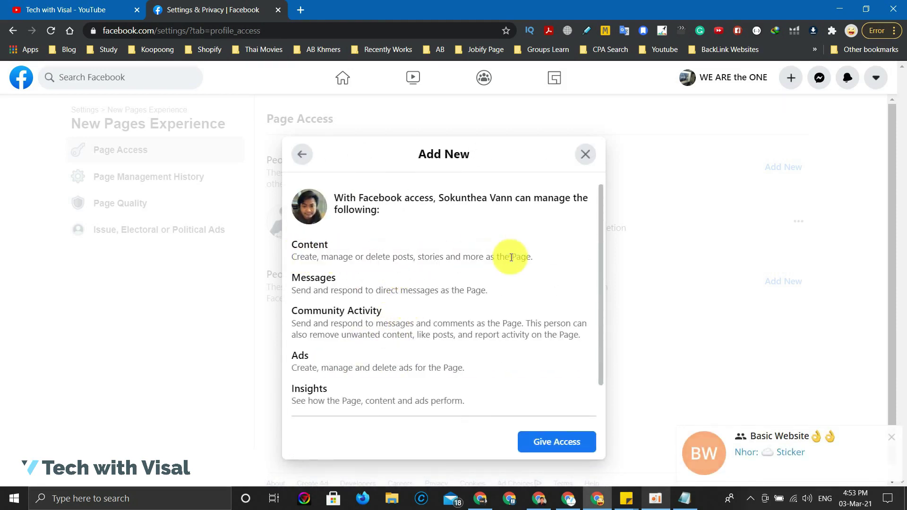
scroll(364, 299, down, 1)
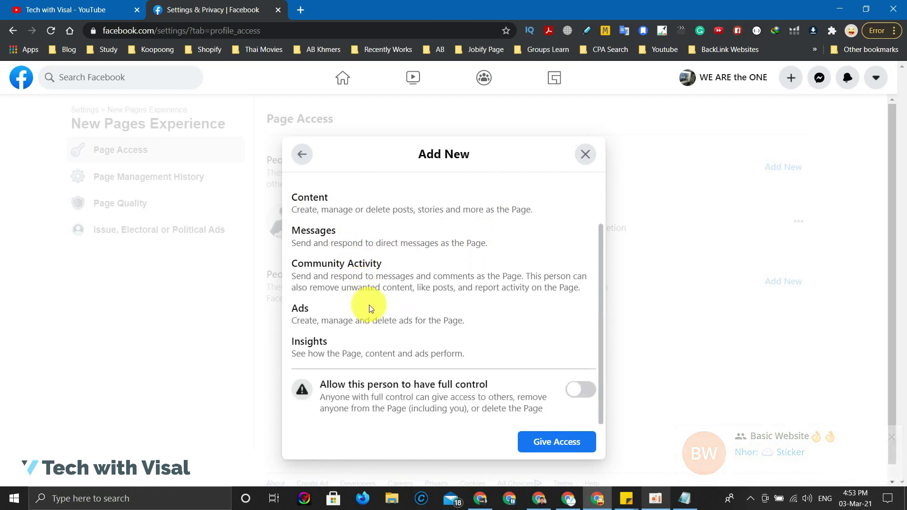
drag(430, 384, 495, 385)
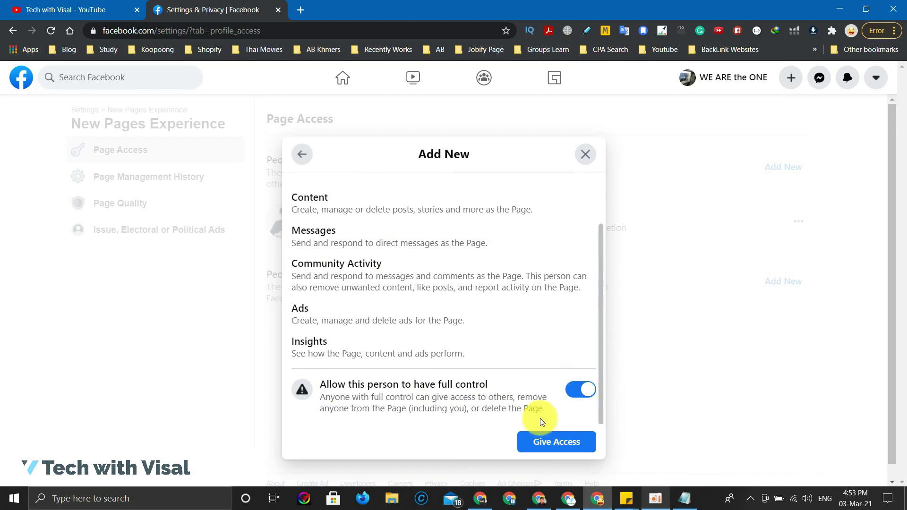
Step: Try to give the selected person access, and close the password confirmation window without entering a password
click(540, 441)
click(379, 314)
click(450, 344)
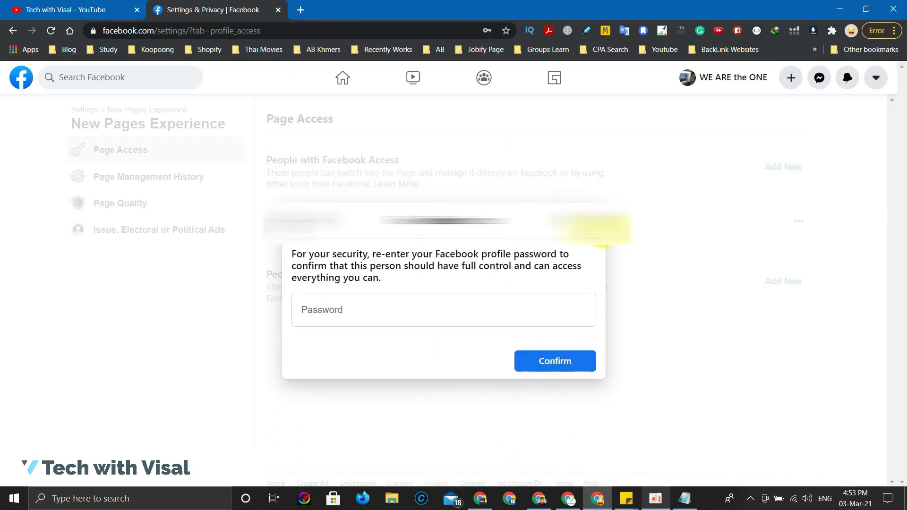
click(592, 221)
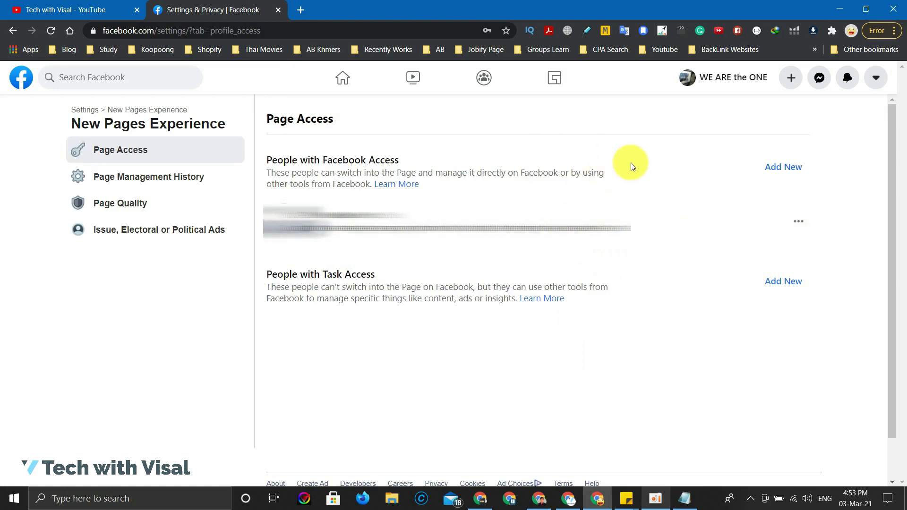
Step: Look through the Page Management History, the Page Quality status and the General Page Settings
click(165, 184)
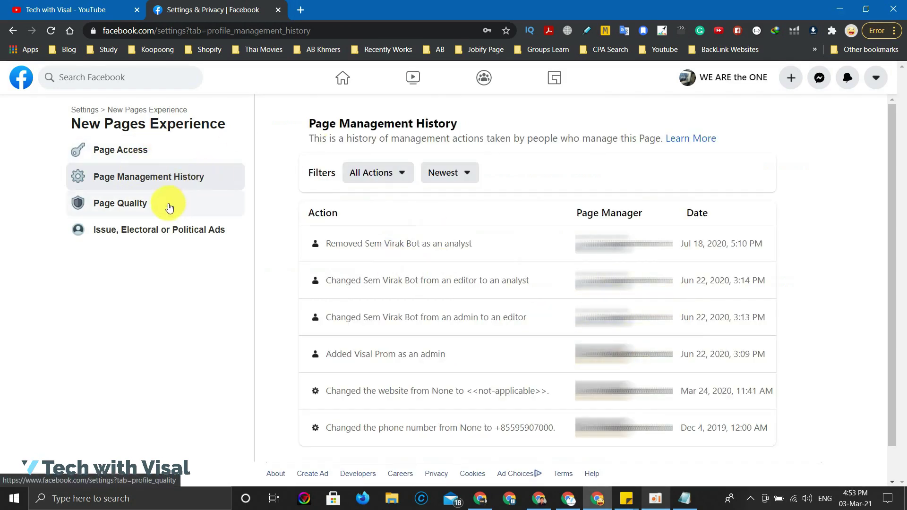
click(132, 212)
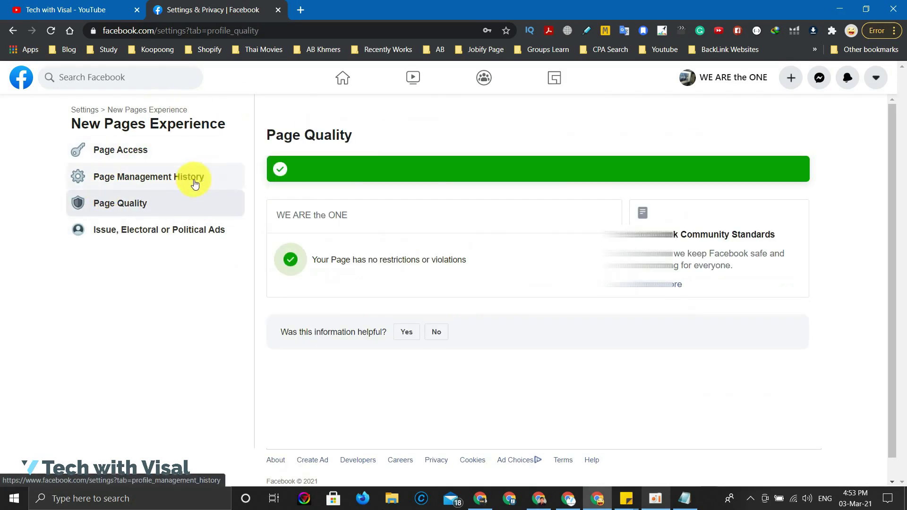
drag(364, 260, 478, 253)
click(477, 253)
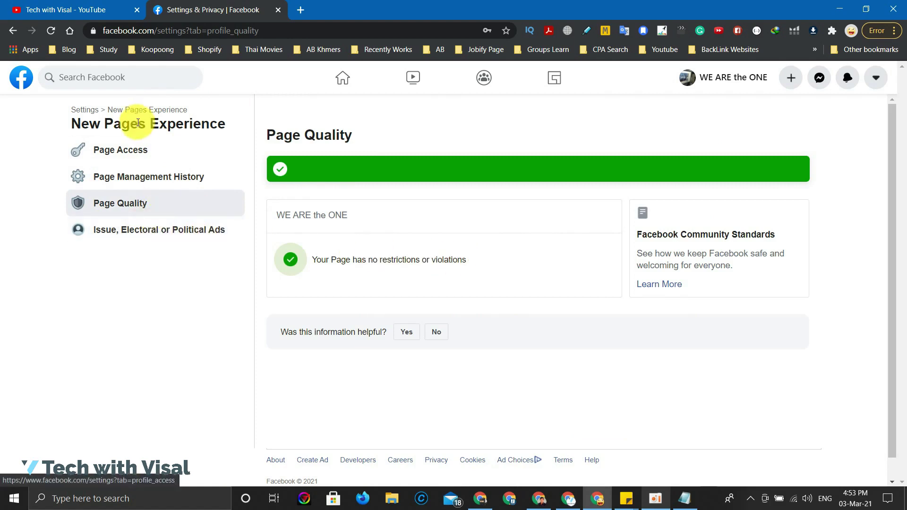
click(89, 113)
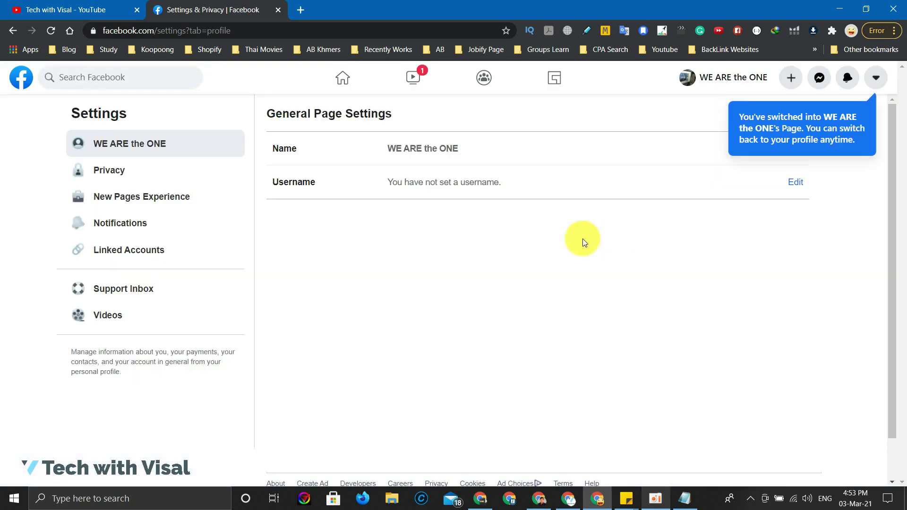
Step: Return to the page, look through the tools offered in the Manage Page window and close it
click(730, 86)
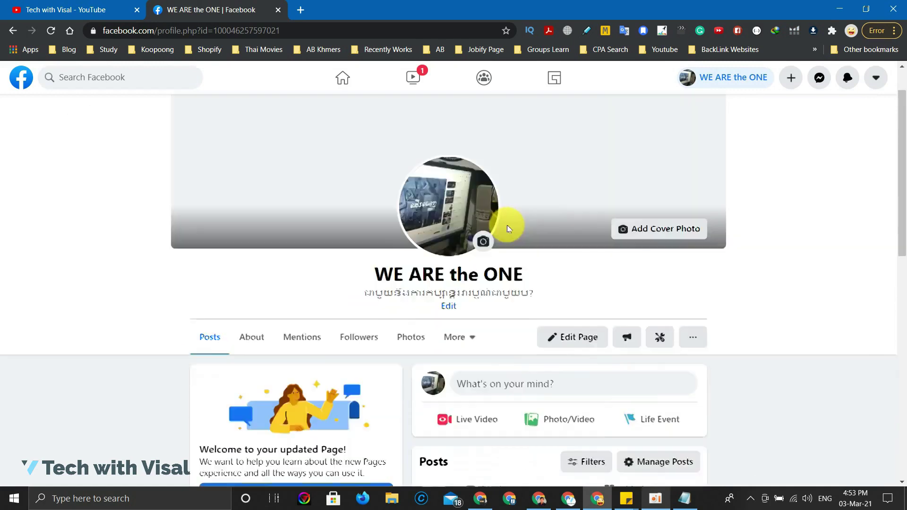
scroll(545, 176, down, 3)
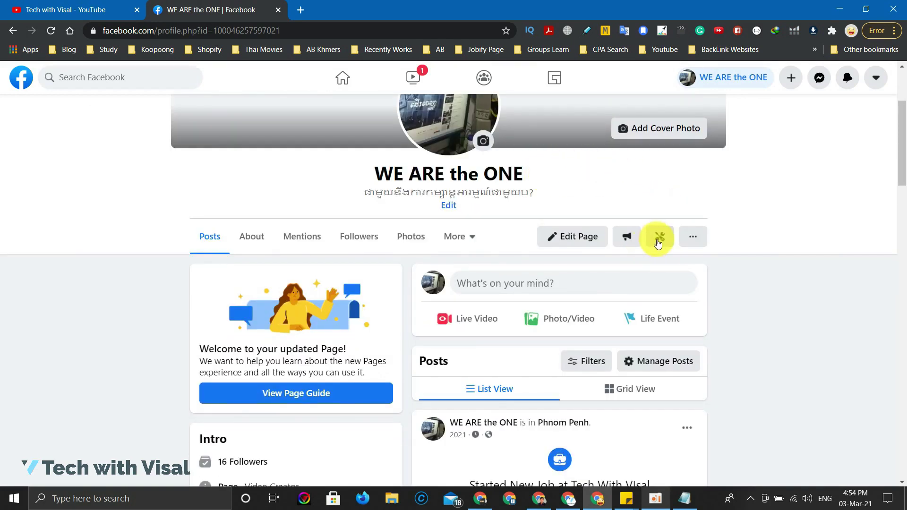
click(658, 240)
scroll(444, 245, down, 3)
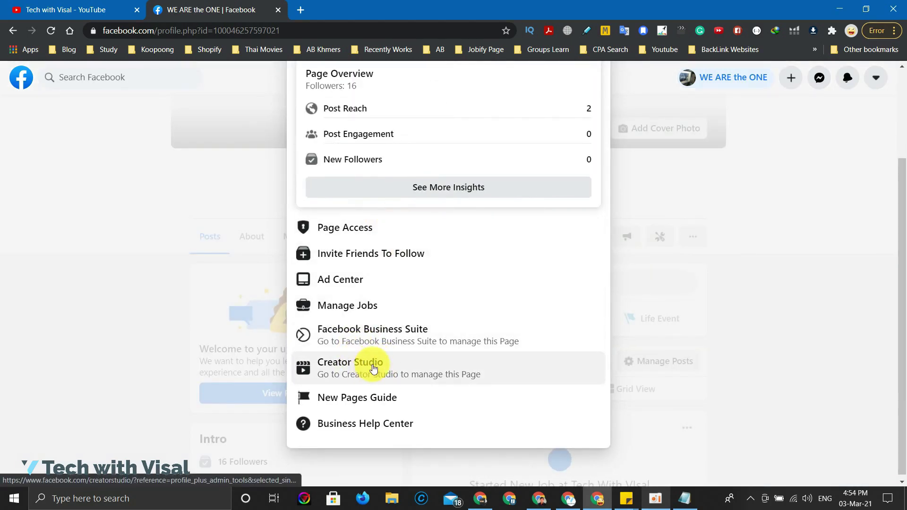
scroll(373, 302, up, 2)
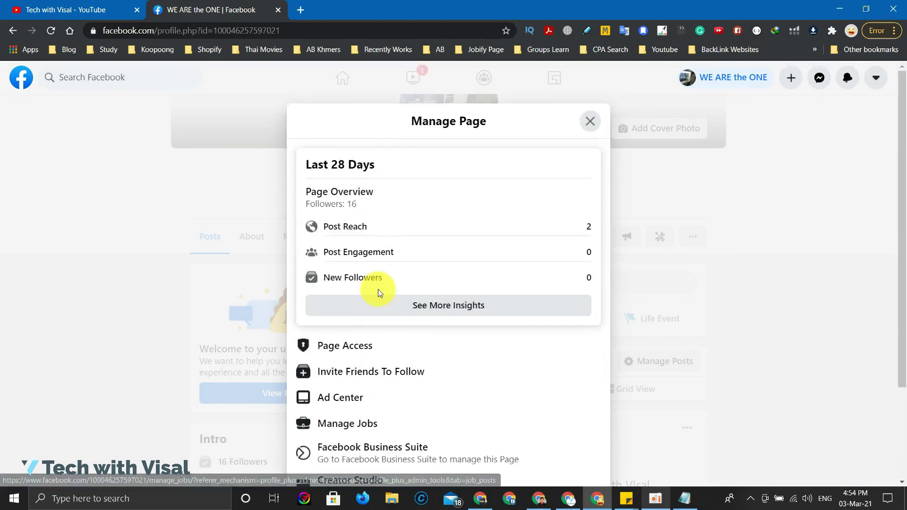
scroll(378, 289, down, 2)
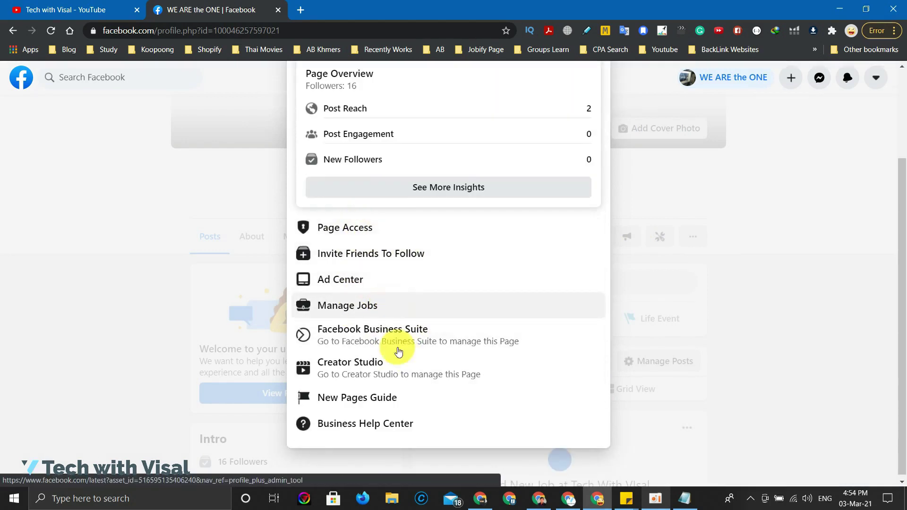
click(706, 376)
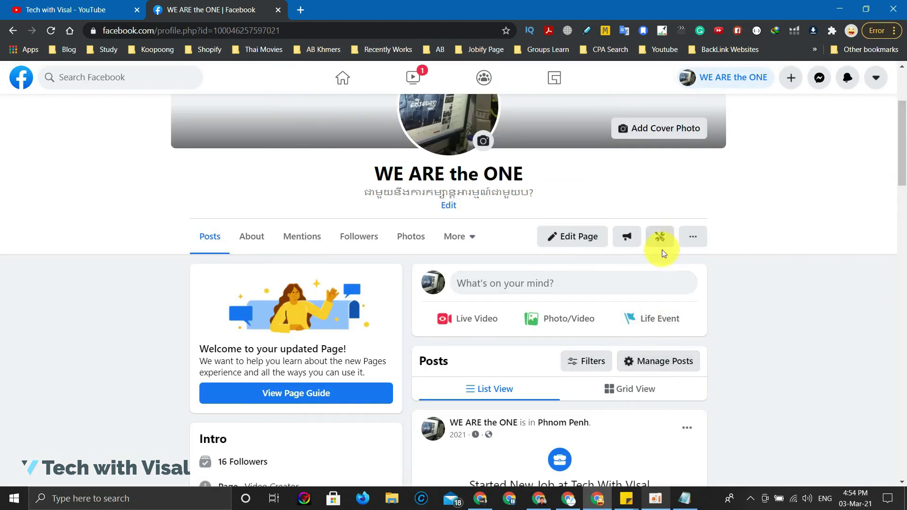
Step: Peek at the page's additional options and look through the Edit Page sections, closing both without changes
click(691, 244)
click(691, 240)
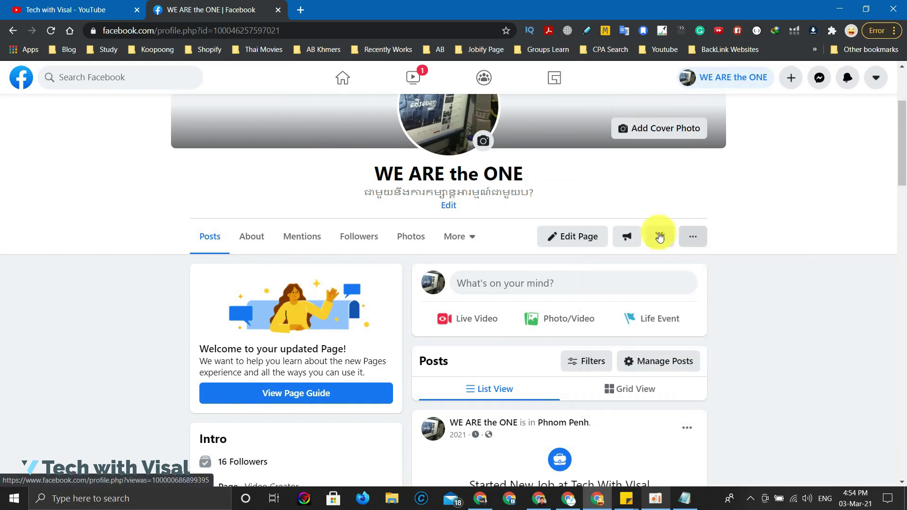
click(572, 237)
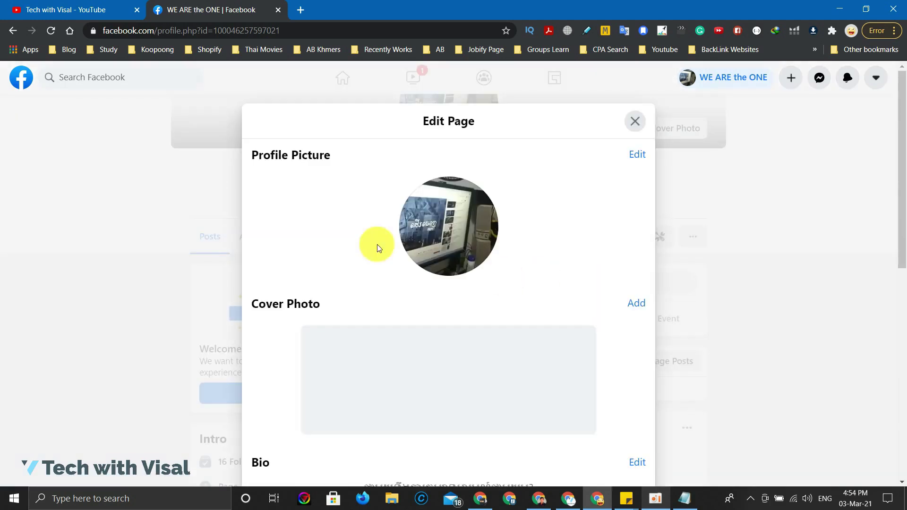
scroll(456, 209, down, 6)
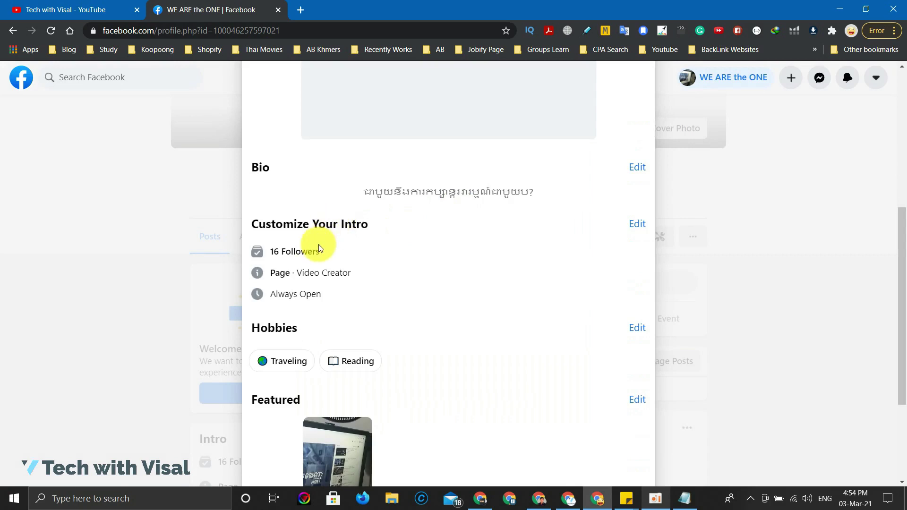
scroll(593, 226, down, 3)
scroll(694, 228, up, 5)
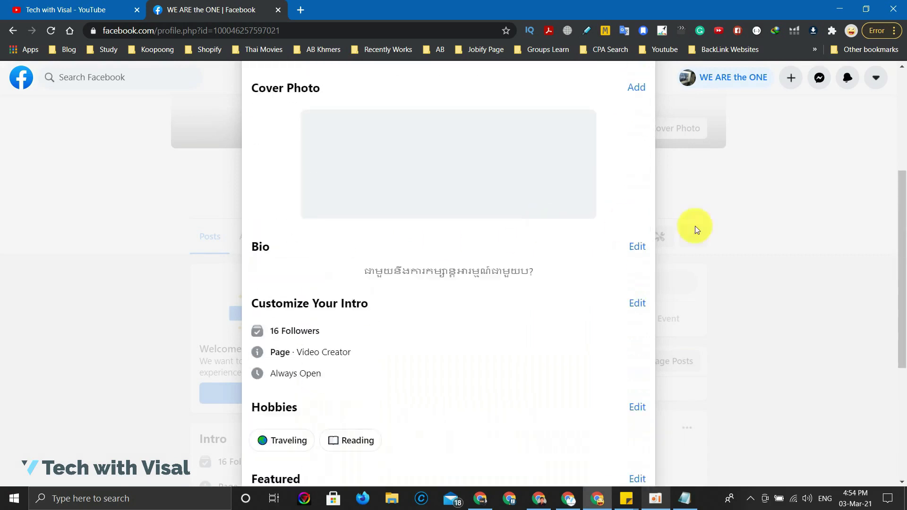
click(690, 219)
Step: Review the Page and Tagging settings, along with the Privacy and Facebook Page Information settings
click(703, 290)
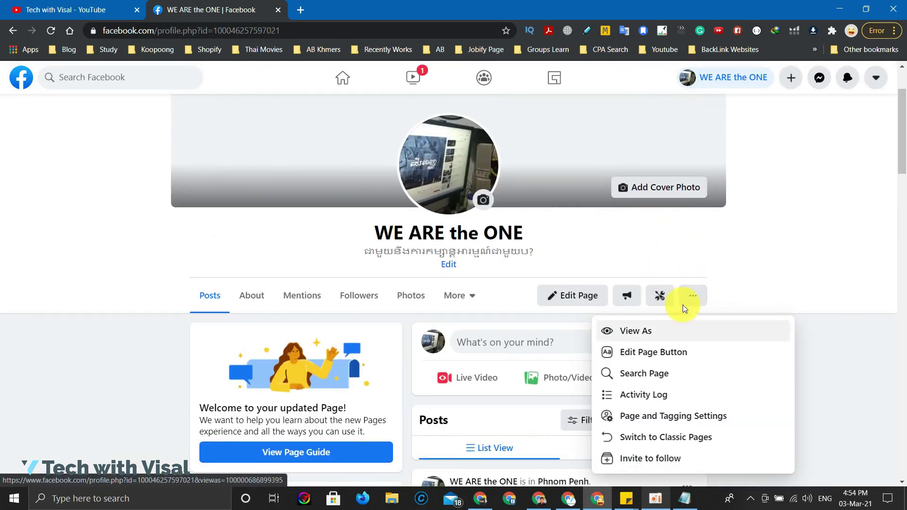
click(662, 421)
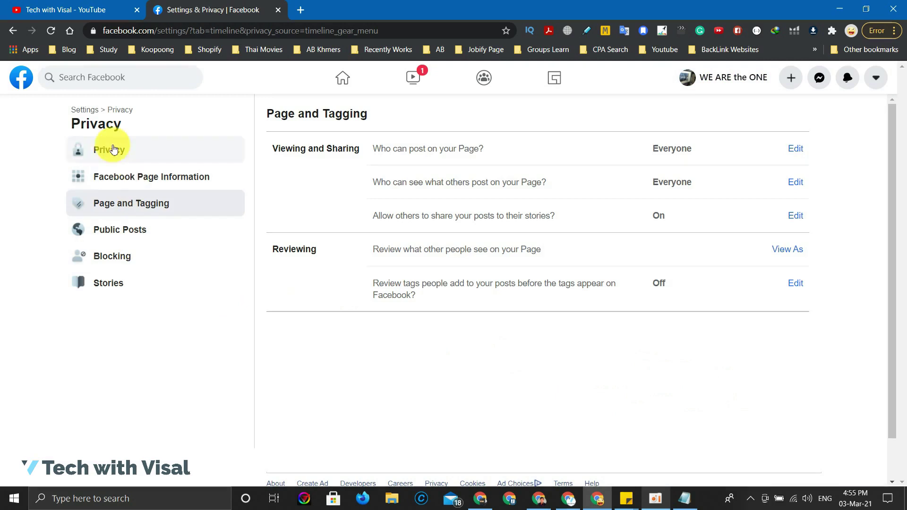
click(189, 161)
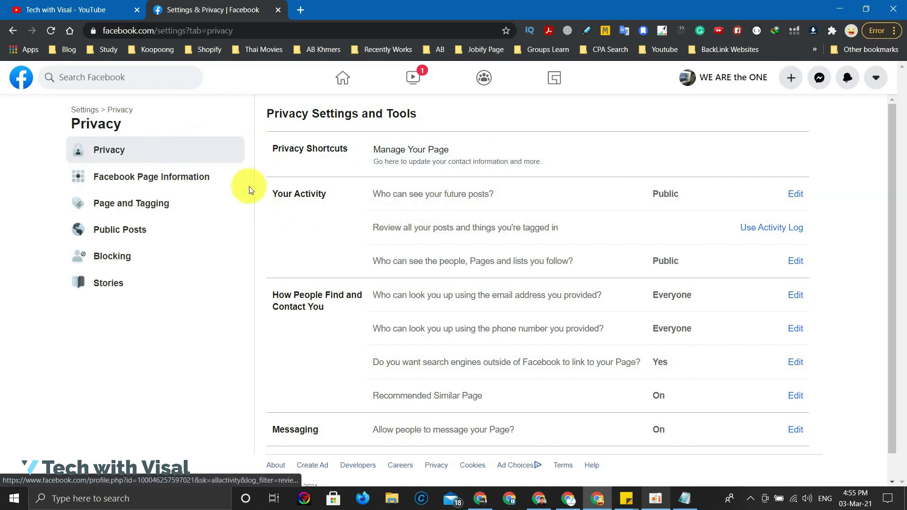
click(201, 176)
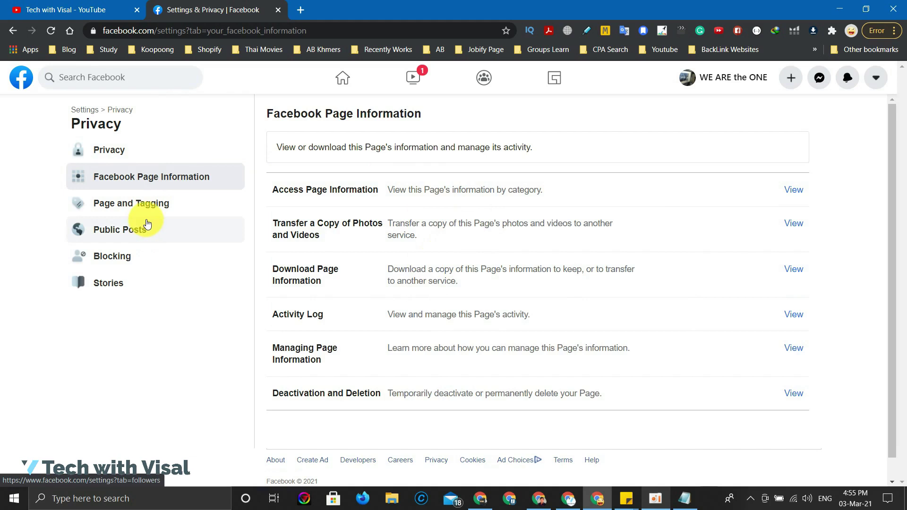
click(148, 211)
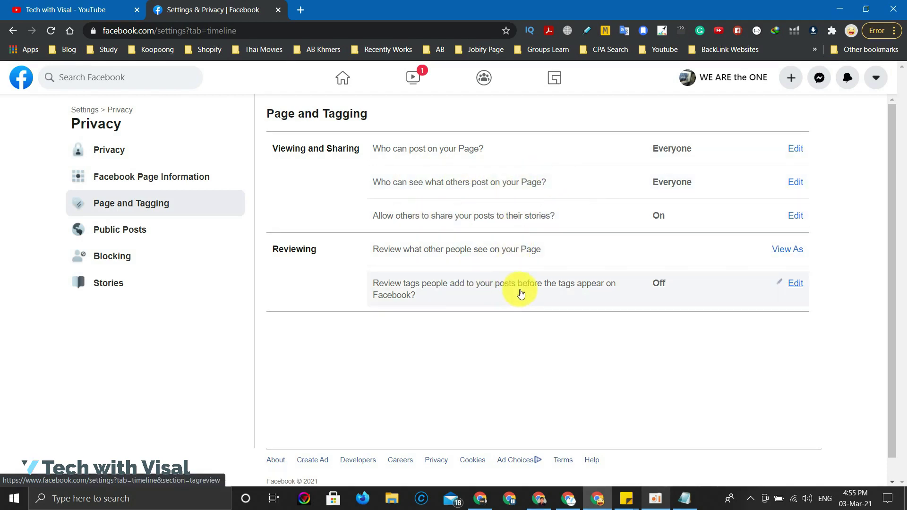
Step: Enable the review of tags people add to the page's posts before the tags appear on Facebook
click(713, 293)
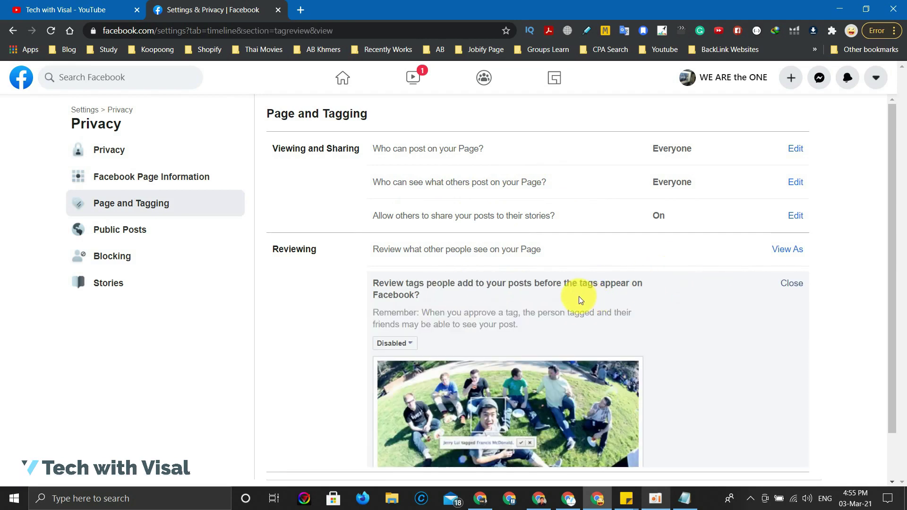
scroll(579, 297, down, 1)
click(400, 291)
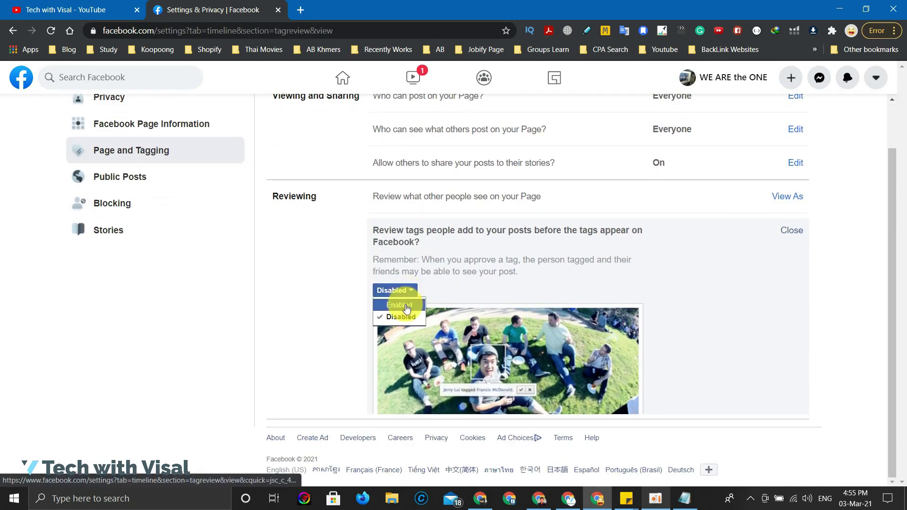
click(400, 305)
drag(491, 231, 520, 230)
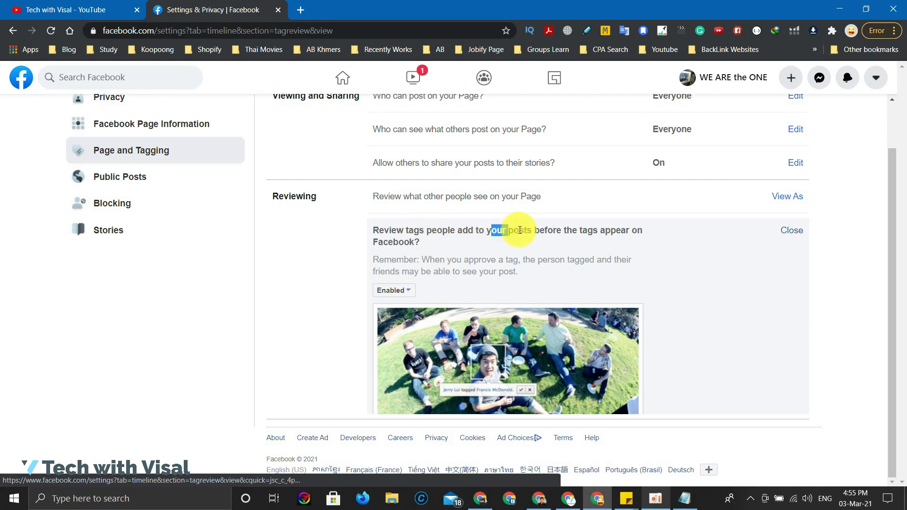
click(635, 230)
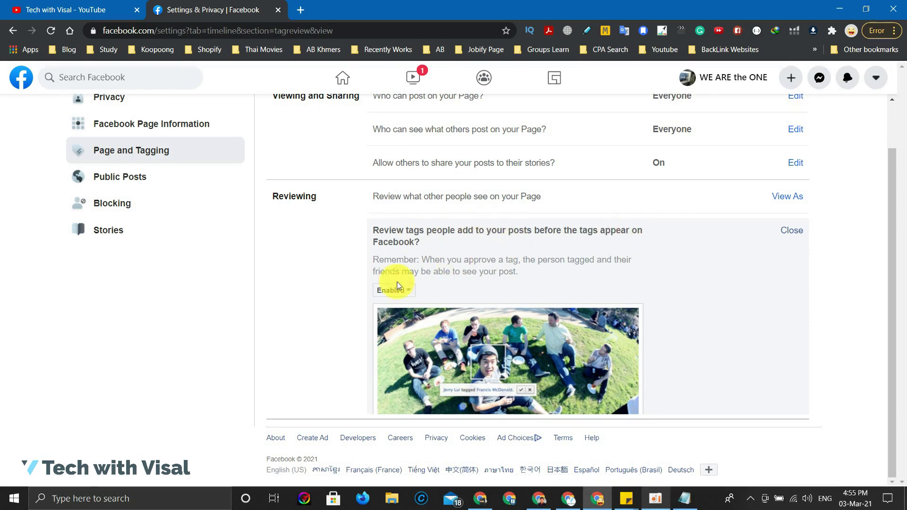
click(805, 230)
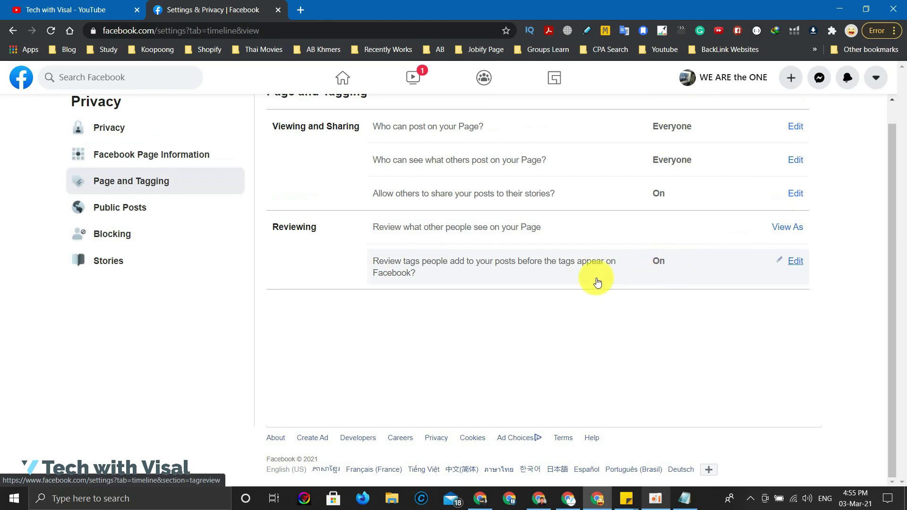
scroll(189, 184, up, 1)
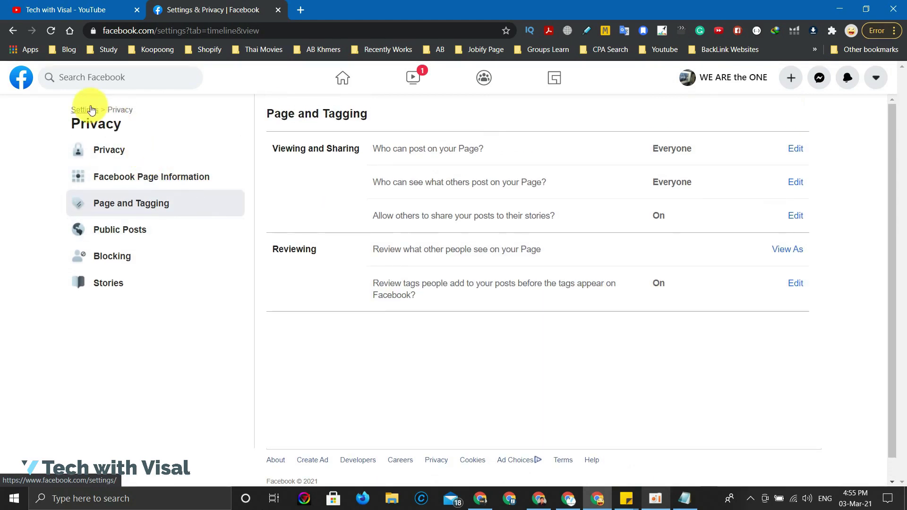
Step: Return to the General Page Settings and clear the current page name for editing
click(92, 110)
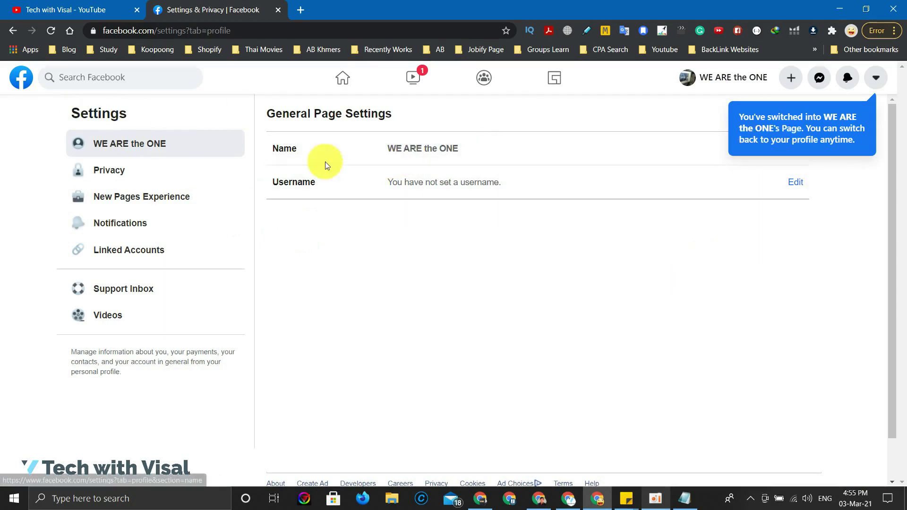
click(479, 162)
drag(551, 154, 387, 152)
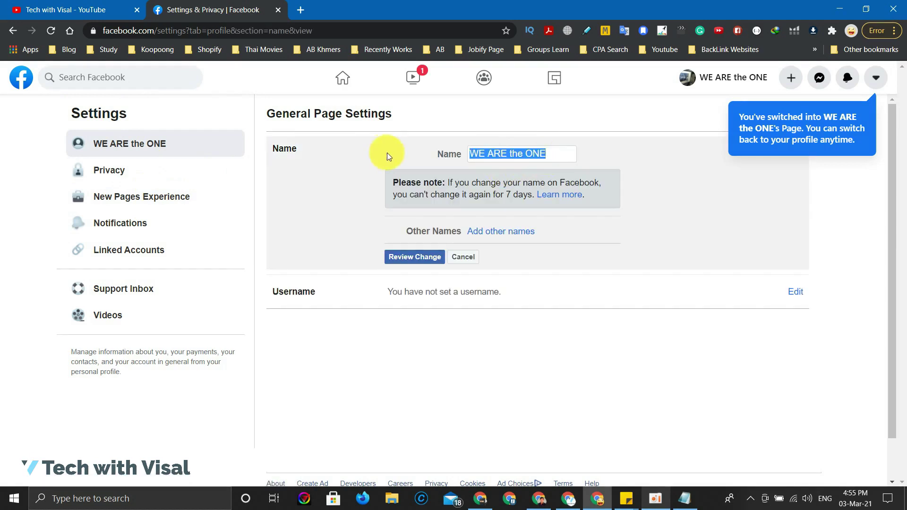
key(BackSpace)
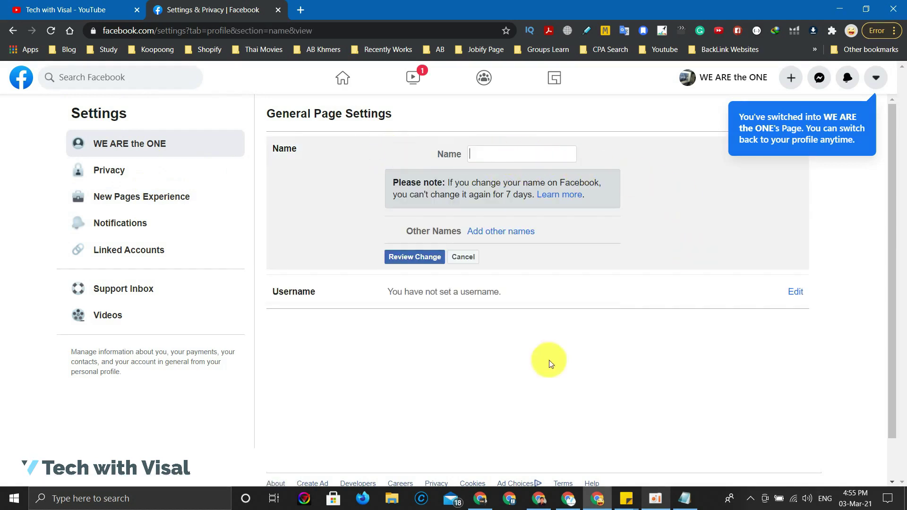
Step: Copy "Islam adalah kehidupan" from the open Notepad note and paste it as the page's new name
click(684, 500)
drag(455, 92, 431, 90)
click(286, 90)
right_click(439, 91)
click(515, 124)
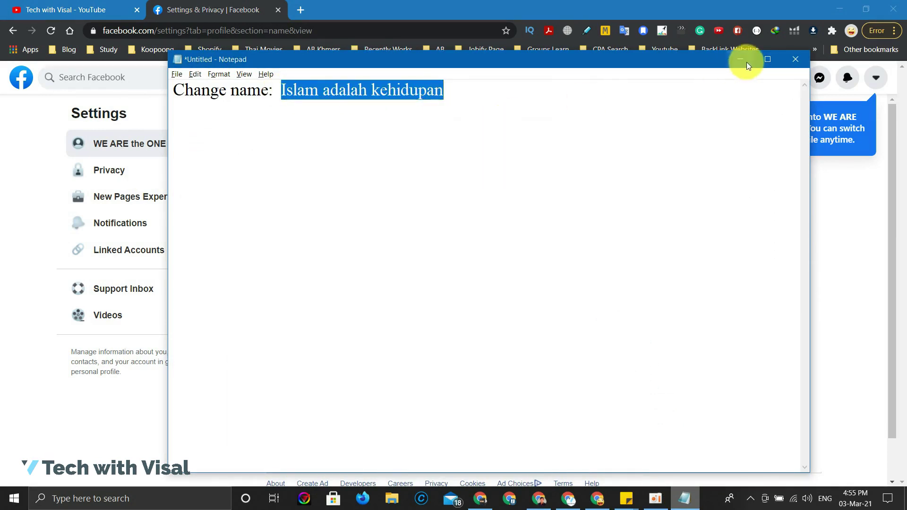
click(742, 60)
right_click(505, 157)
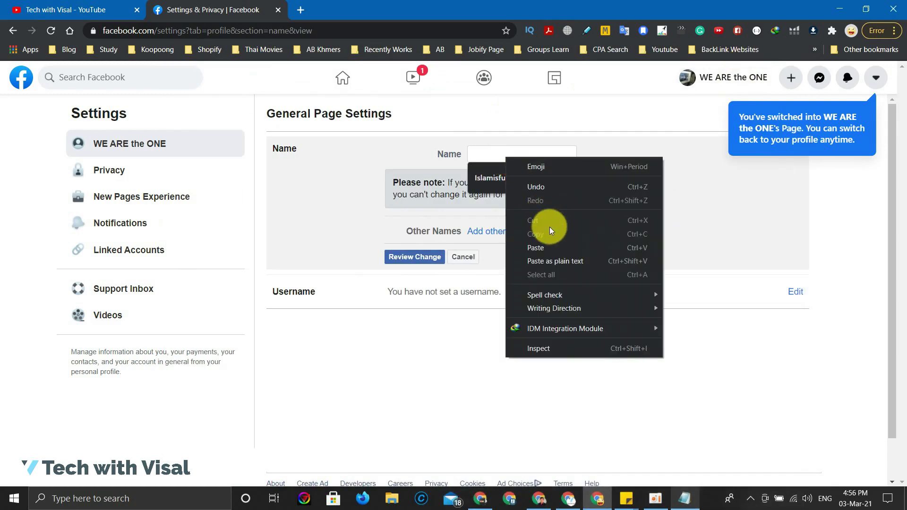
click(549, 248)
click(427, 232)
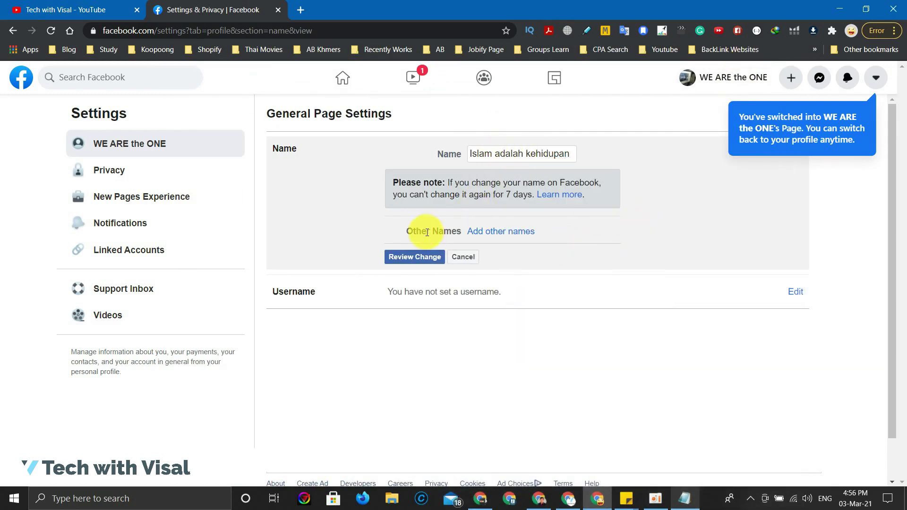
Step: Review the page name change and request it with the account password, declining the browser's offer to update the saved password
click(416, 257)
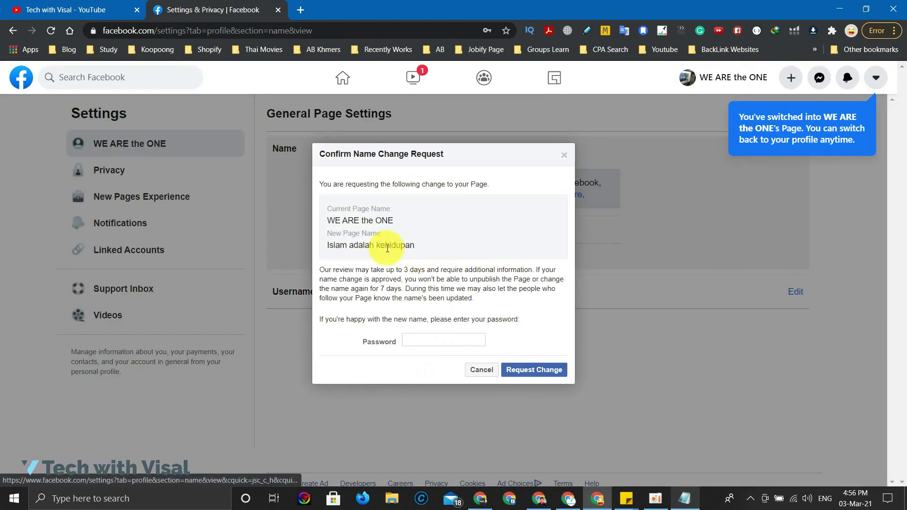
click(428, 336)
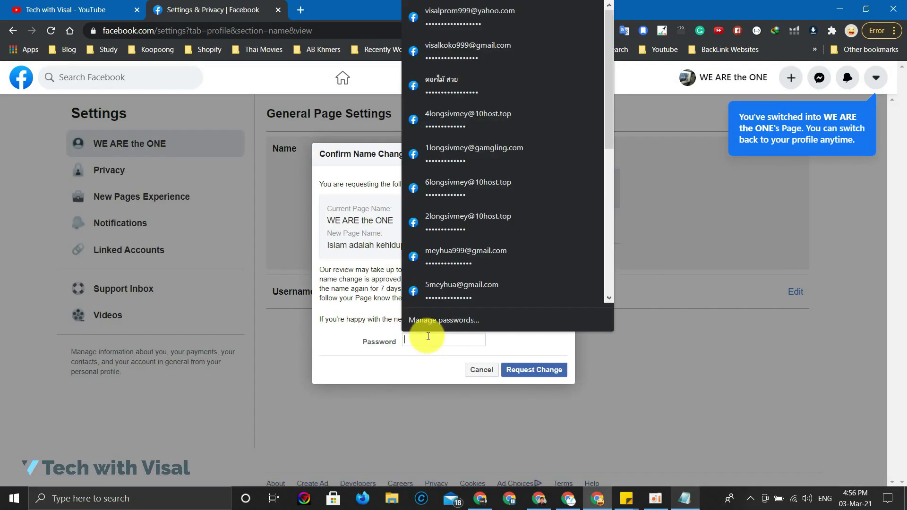
click(428, 336)
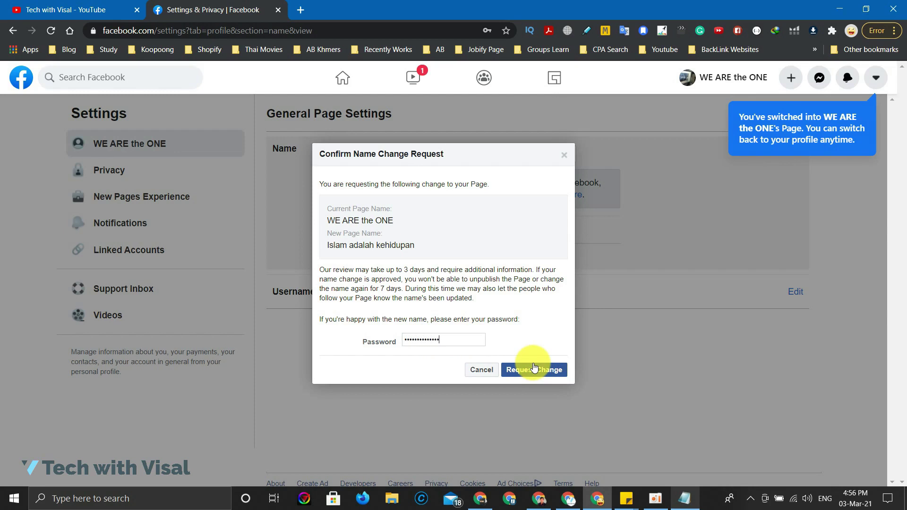
click(557, 374)
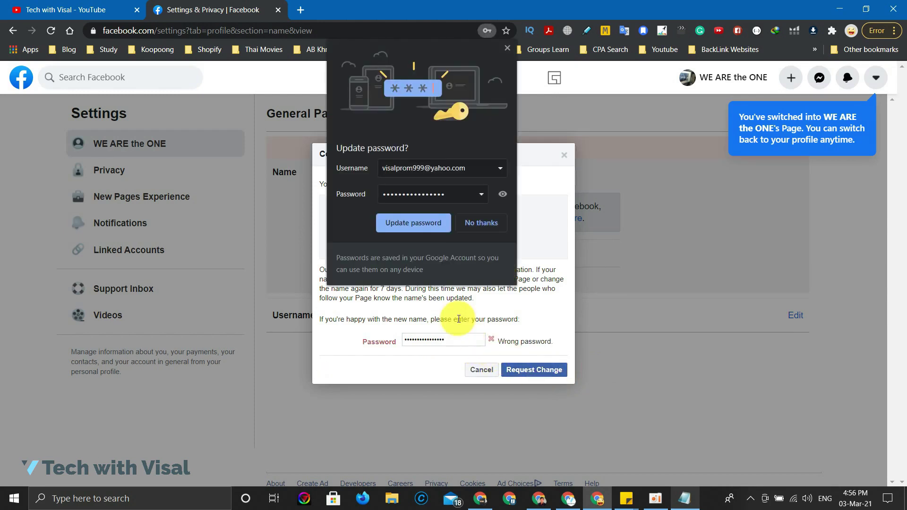
click(489, 225)
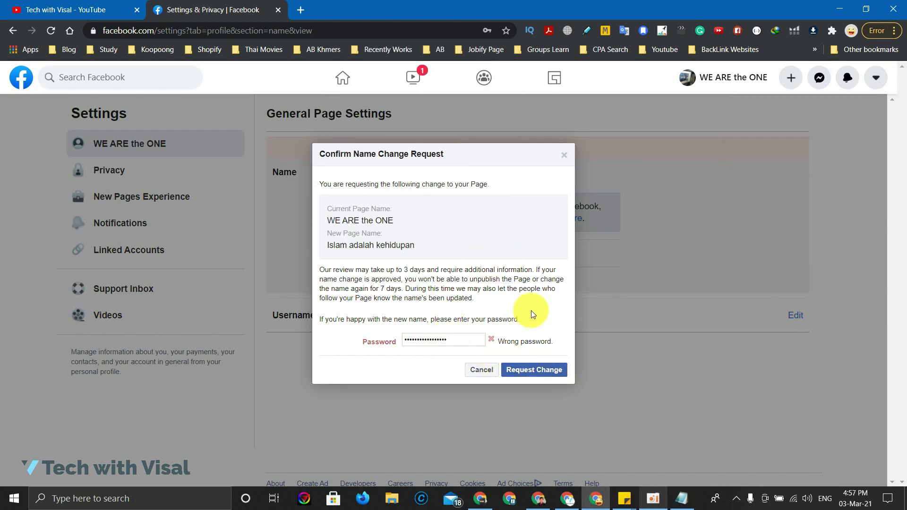
click(533, 373)
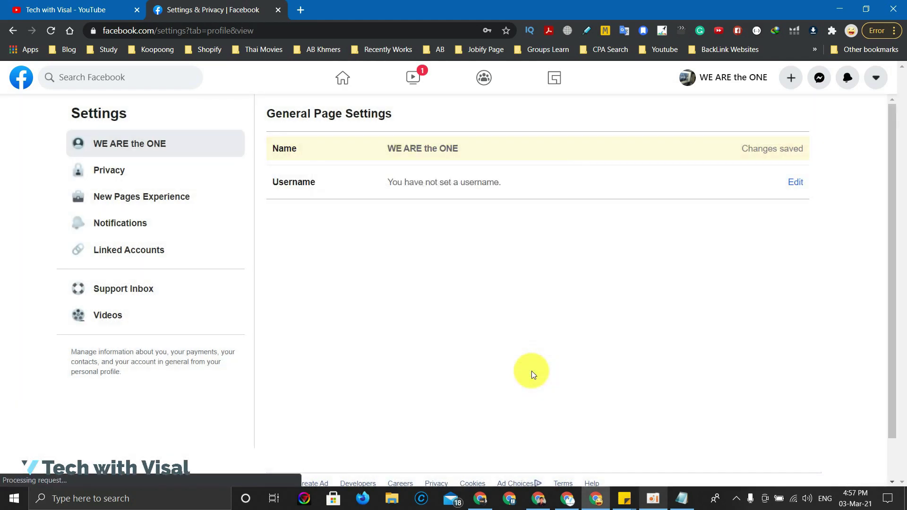
Step: Check the page's name setting, close it without changes, and open and reload the page's profile
click(425, 148)
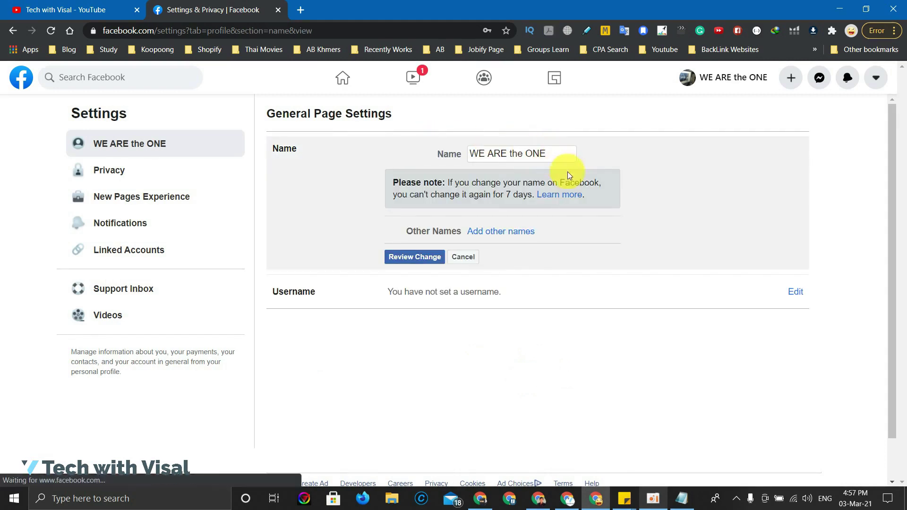
click(465, 257)
click(690, 77)
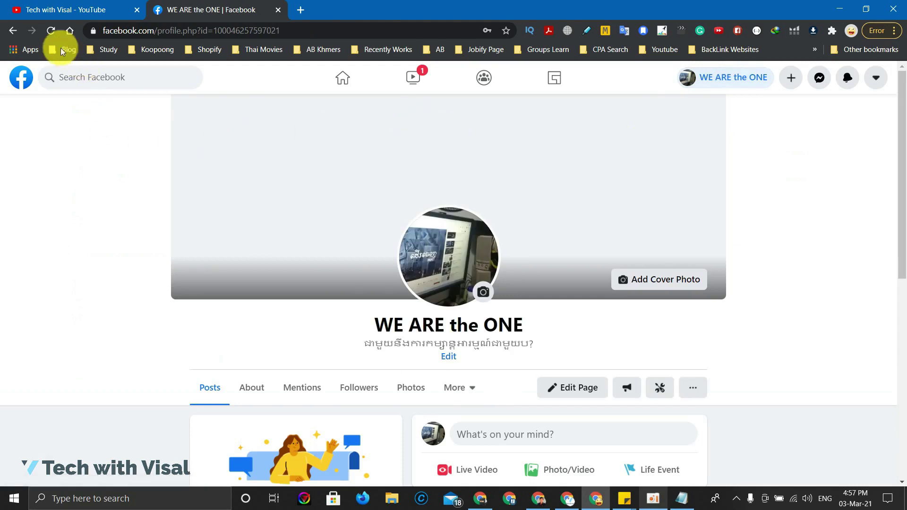
click(51, 31)
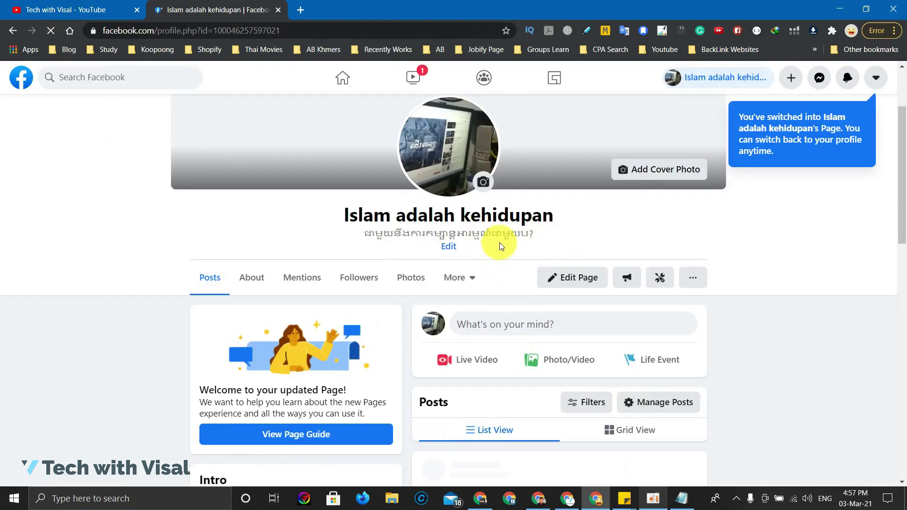
Step: Examine the page's name displayed on its profile
scroll(838, 189, up, 3)
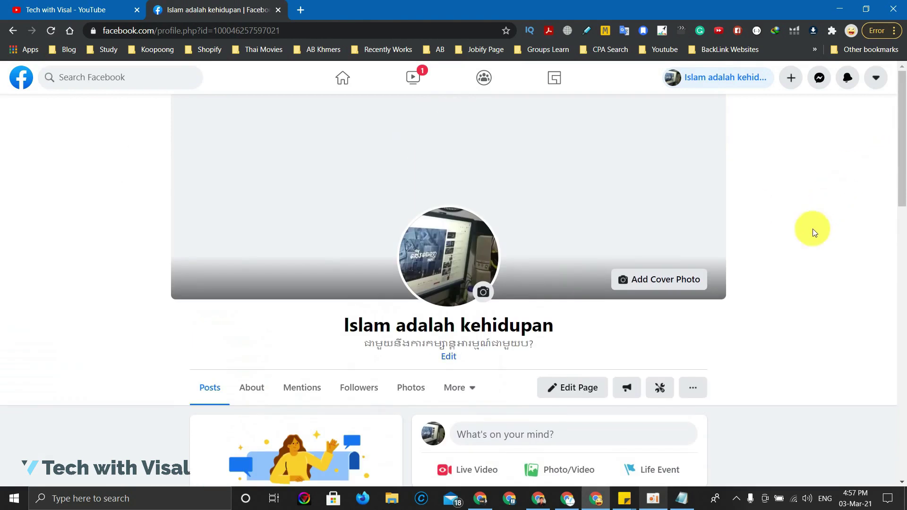
scroll(798, 236, down, 1)
drag(344, 266, 516, 267)
click(559, 269)
drag(349, 267, 555, 270)
click(567, 264)
scroll(503, 236, down, 1)
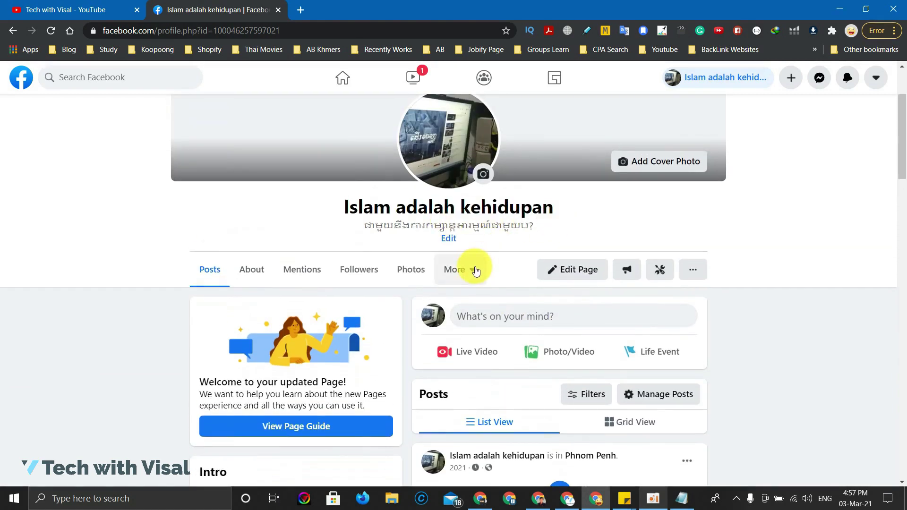
Step: Peek at the page's additional sections and look through the Edit Page window, closing it without changes
click(476, 270)
click(565, 261)
click(582, 265)
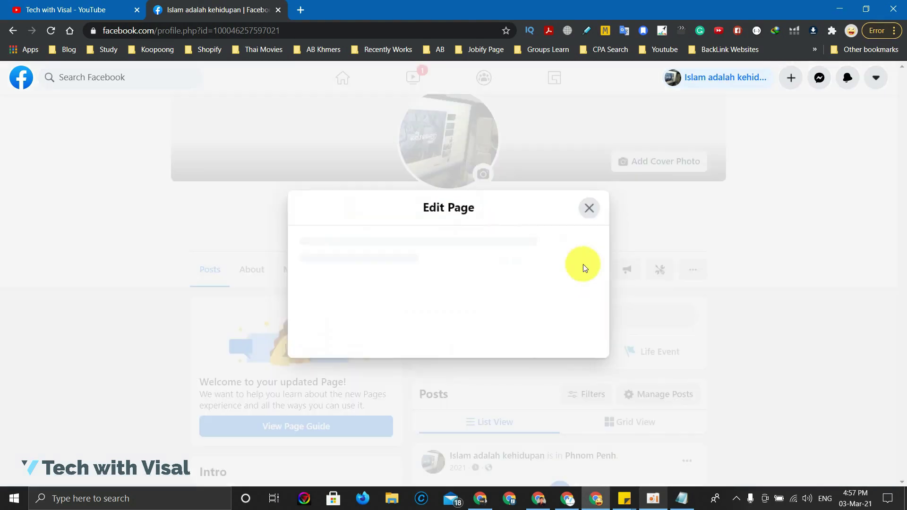
scroll(494, 241, down, 3)
scroll(585, 207, up, 3)
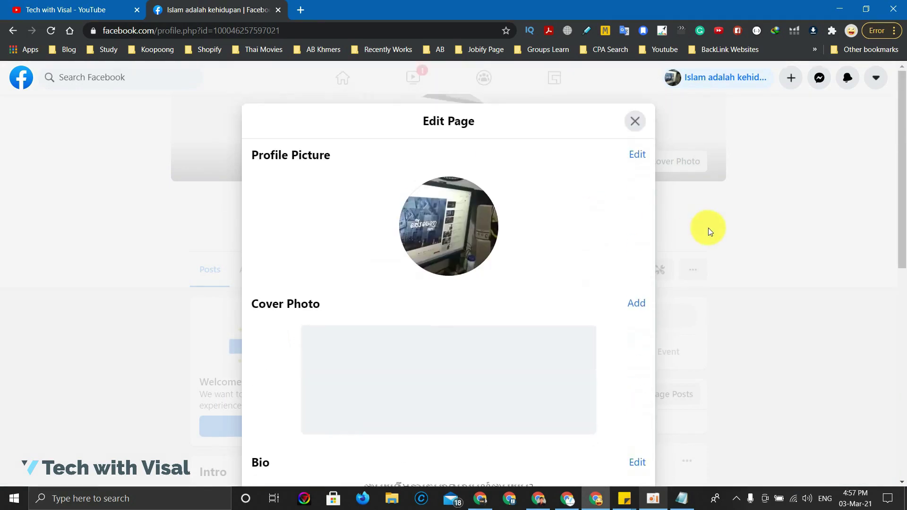
scroll(633, 231, down, 5)
click(633, 231)
Step: Look through the Manage Page tools and review the page's detailed insights
click(671, 280)
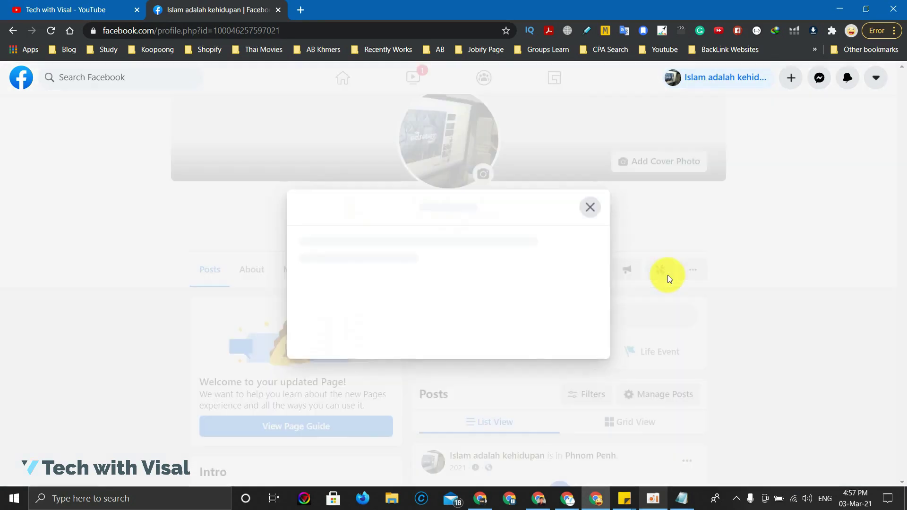
scroll(448, 303, down, 3)
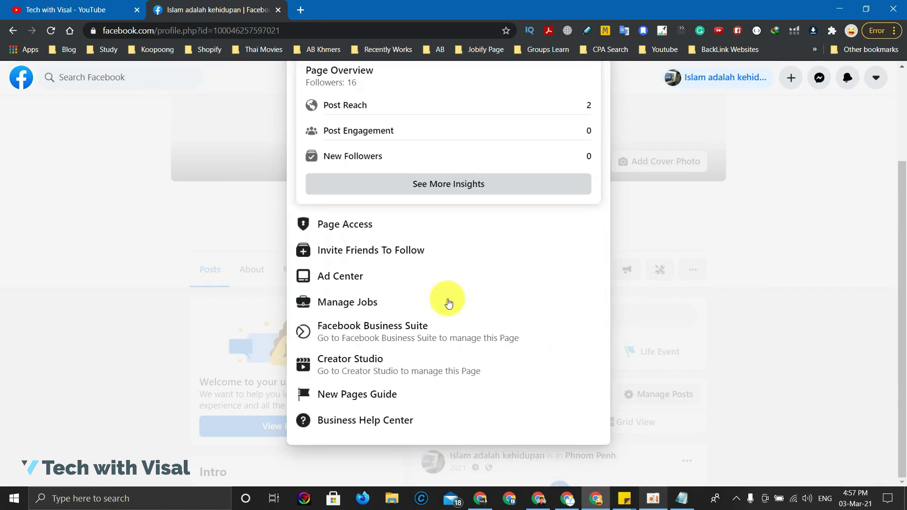
scroll(446, 300, up, 2)
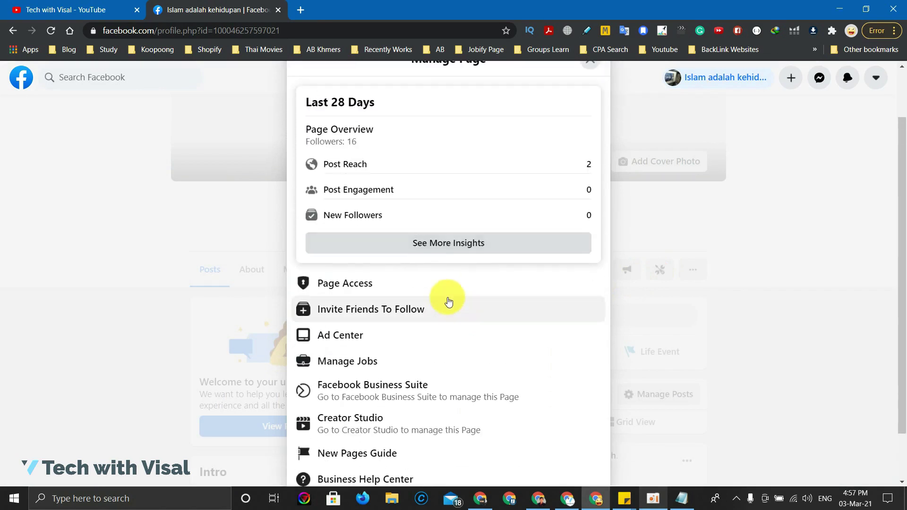
click(448, 245)
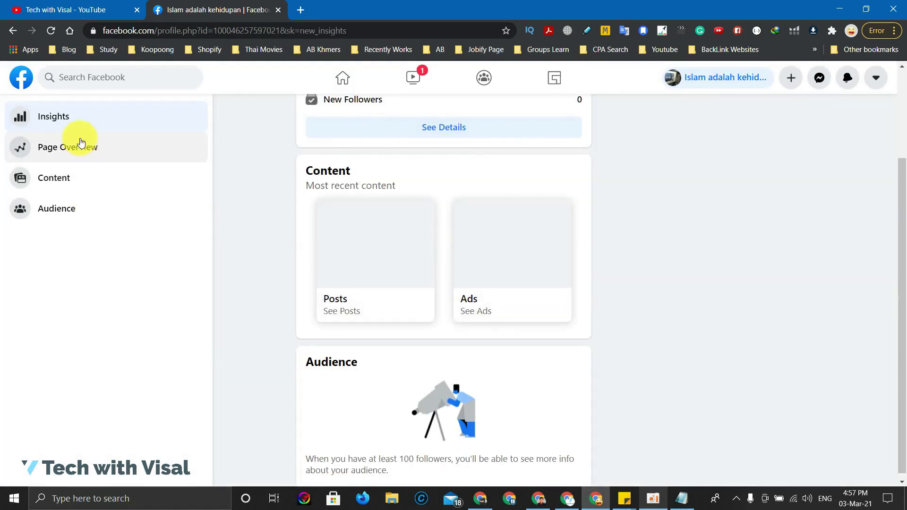
scroll(320, 203, up, 2)
scroll(321, 202, up, 1)
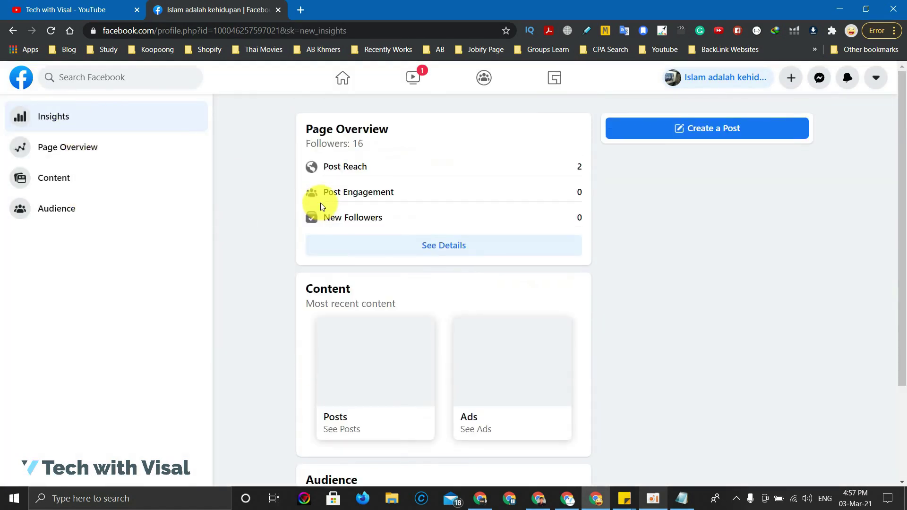
Step: Return from the insights to the page's profile and check the page name there
click(13, 35)
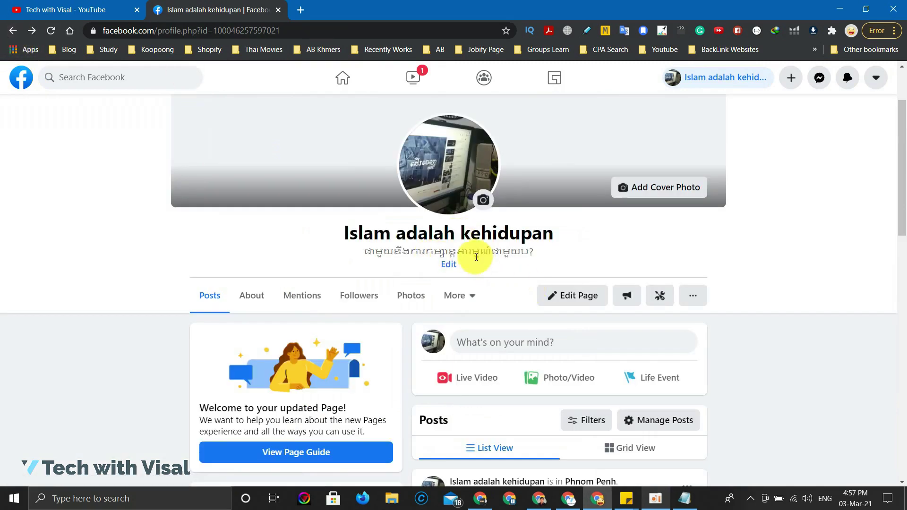
drag(334, 229, 575, 233)
click(575, 233)
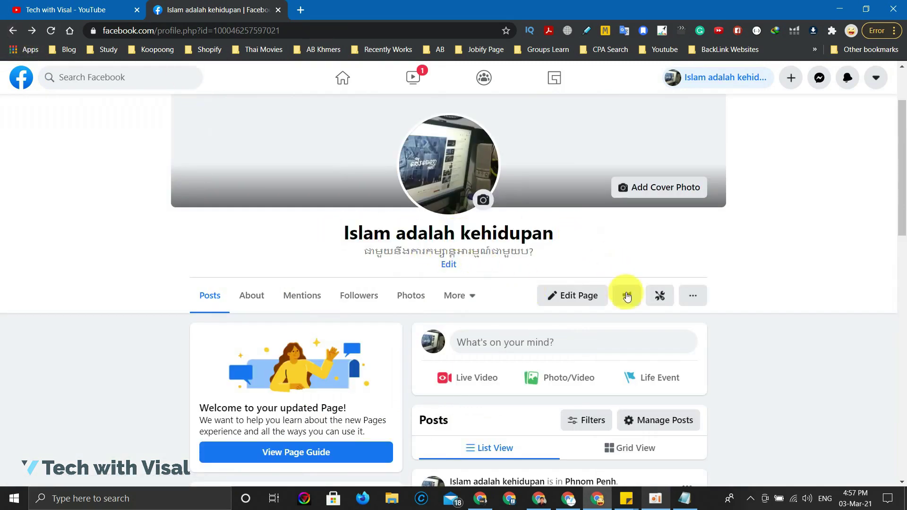